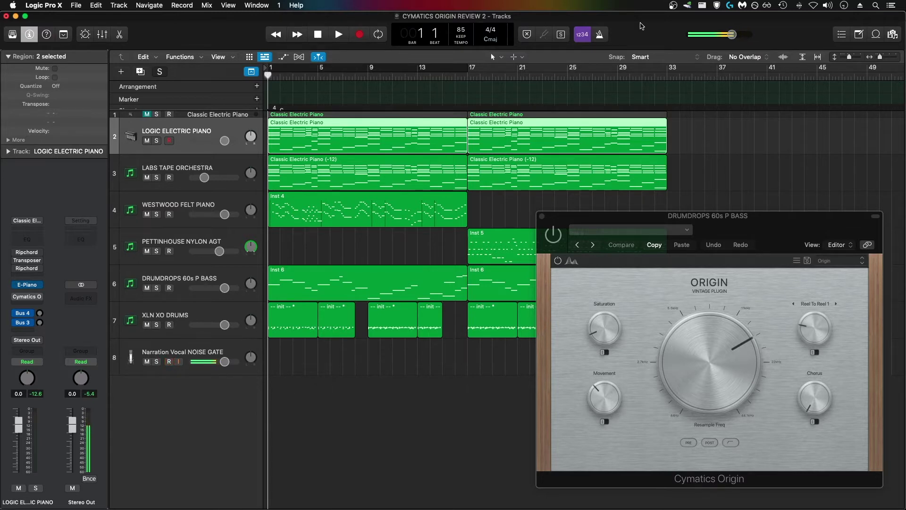
# Switch to Adobe Reader and read the Cymatics Origin manual's sections on the resampler, filters, saturation, movement, noise and chorus.
pyautogui.press('super+Tab')
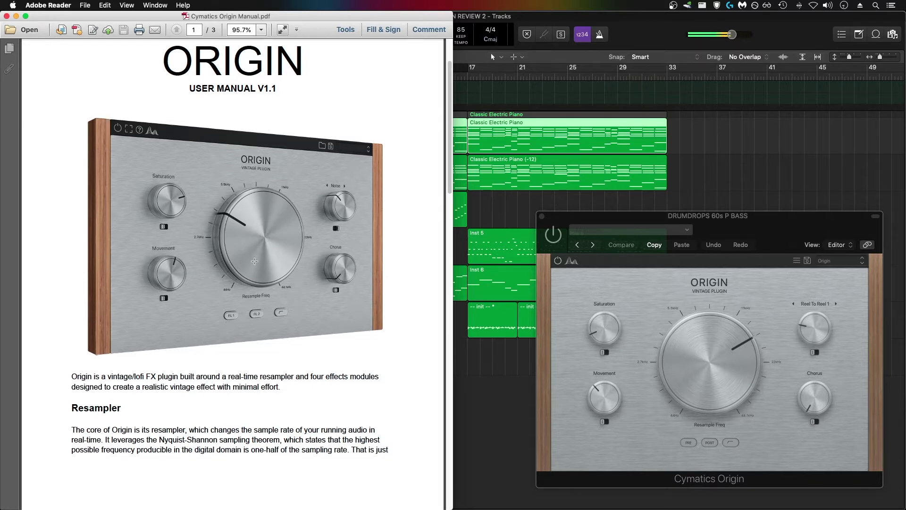
pyautogui.scroll(-10, 254, 264)
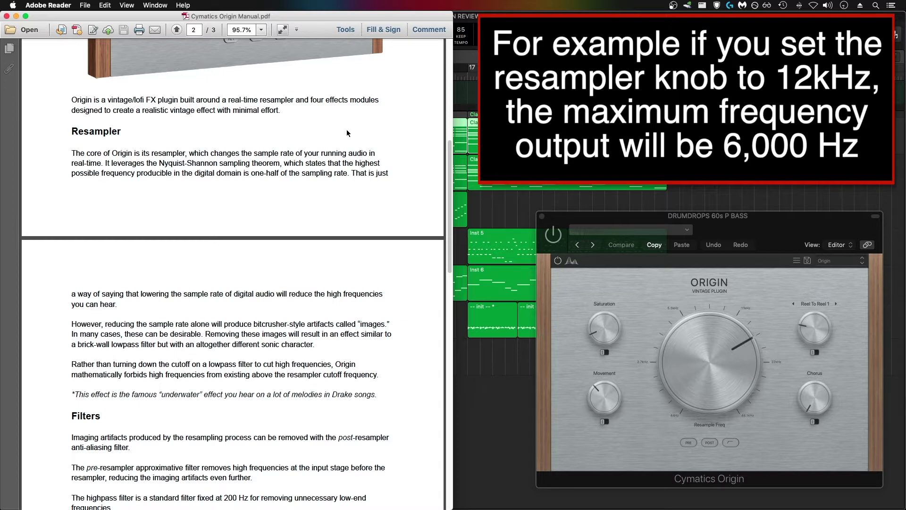
pyautogui.scroll(-5, 347, 133)
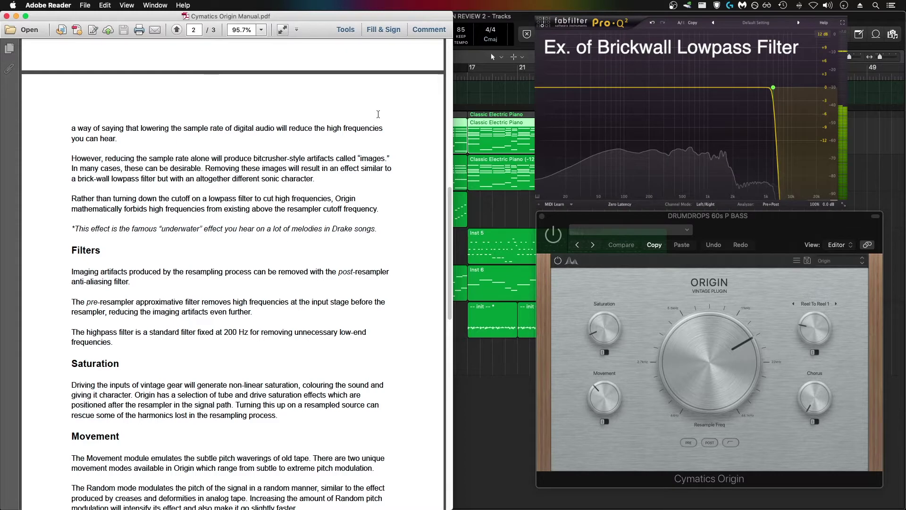
pyautogui.scroll(-3, 378, 114)
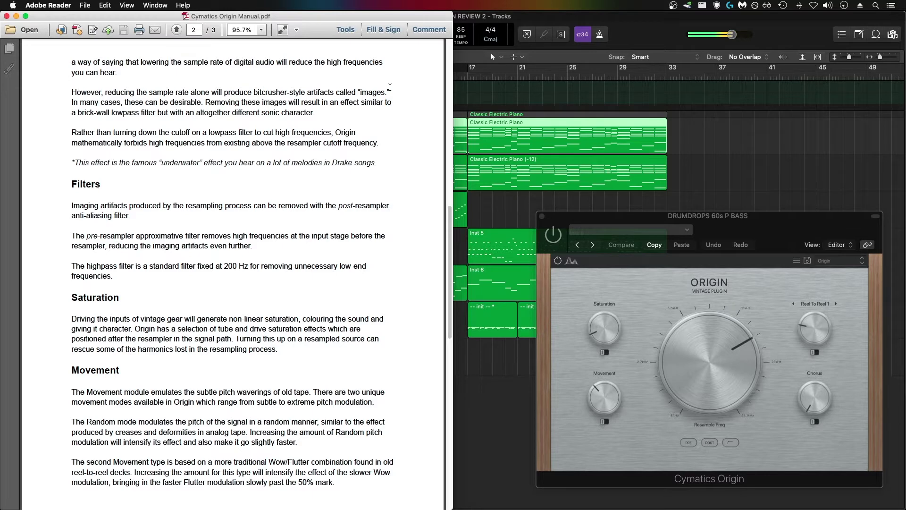
pyautogui.scroll(-3, 392, 84)
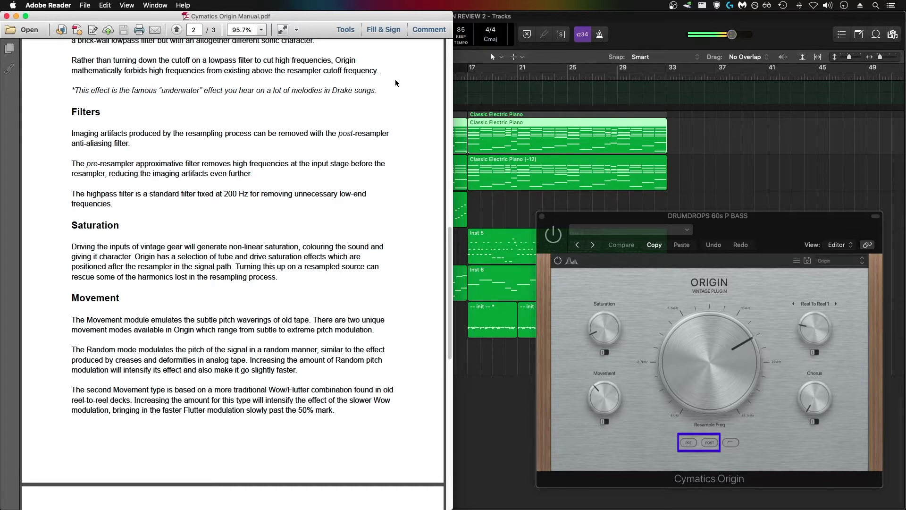
pyautogui.press('super+Tab')
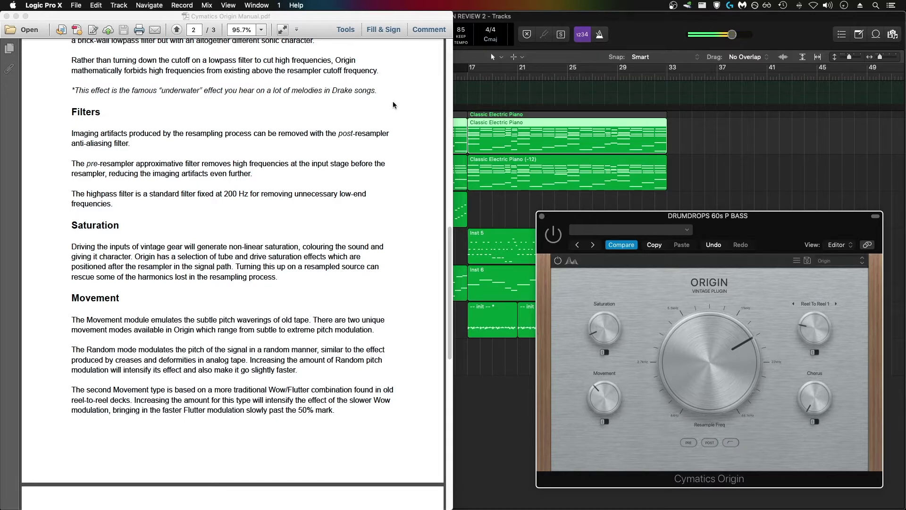
pyautogui.scroll(-5, 393, 101)
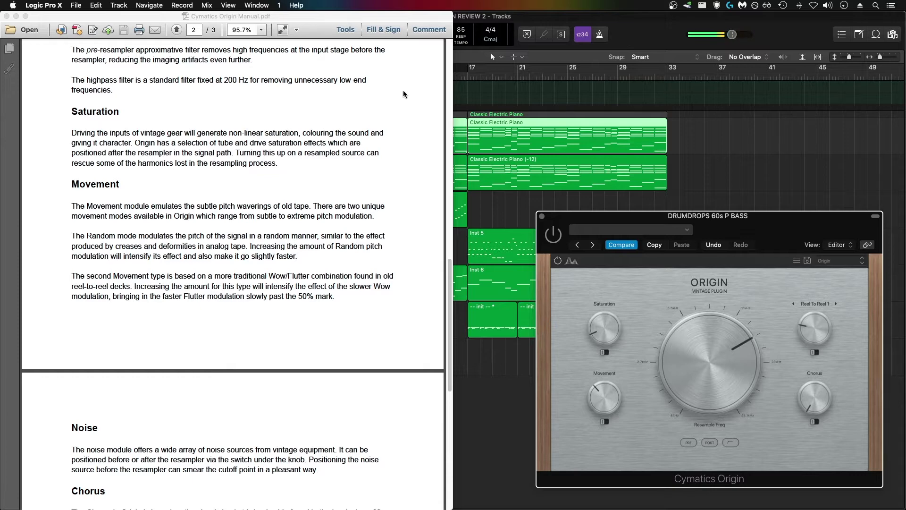
pyautogui.scroll(-5, 406, 84)
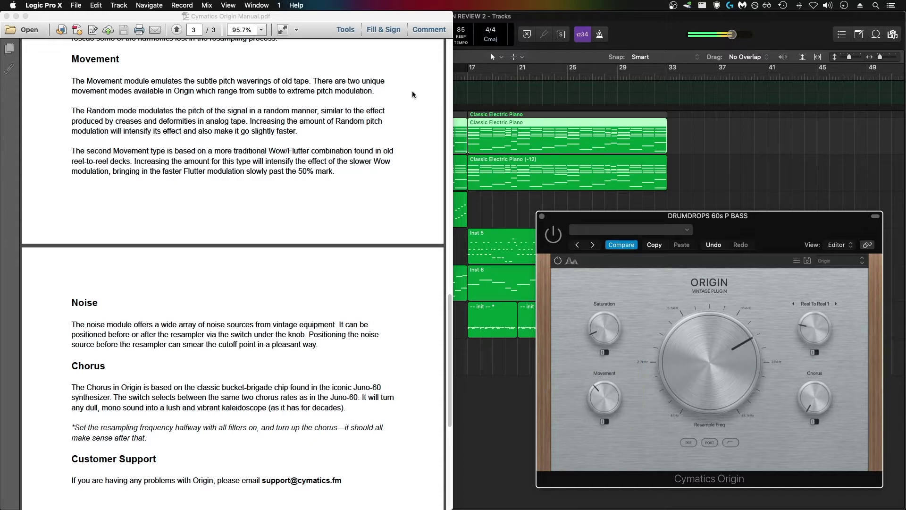
pyautogui.click(605, 421)
pyautogui.scroll(-5, 374, 189)
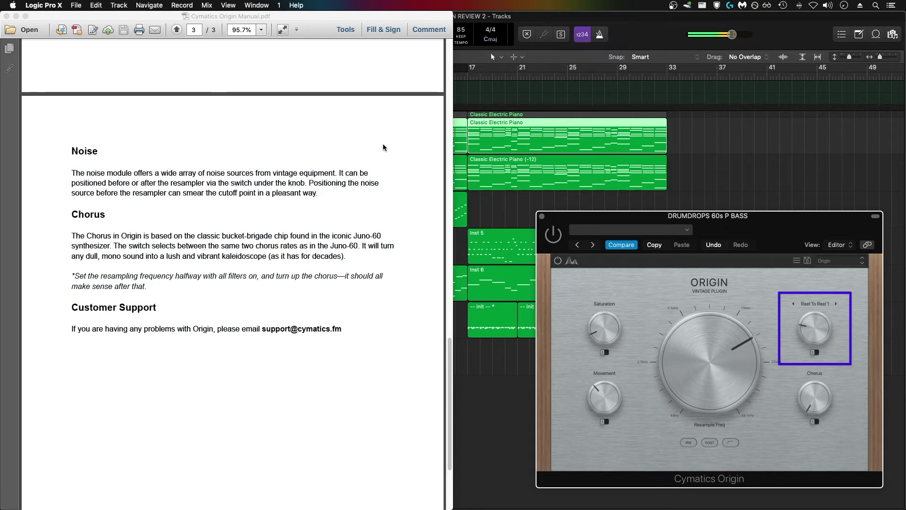
# Set the noise source to Vinyl 1 in the DRUMDROPS 60s P BASS Origin plugin and try the noise pre/post switch.
pyautogui.click(822, 304)
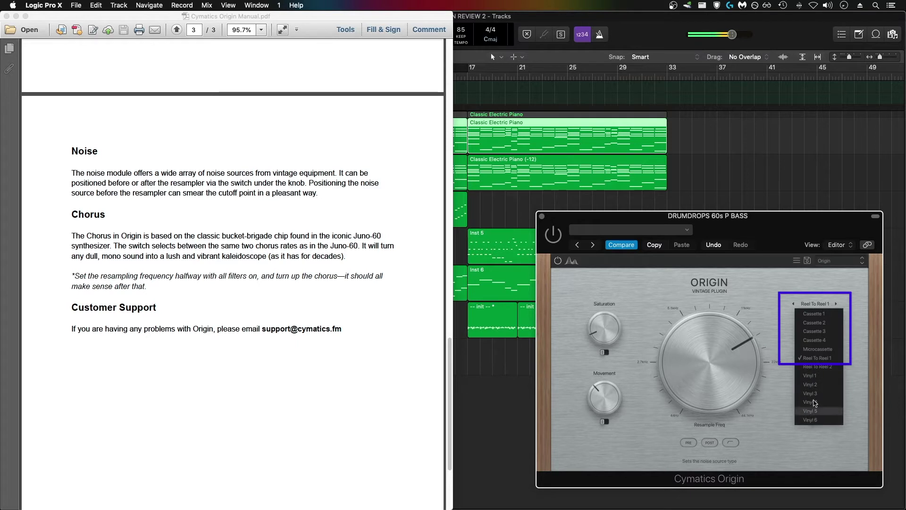
pyautogui.click(847, 296)
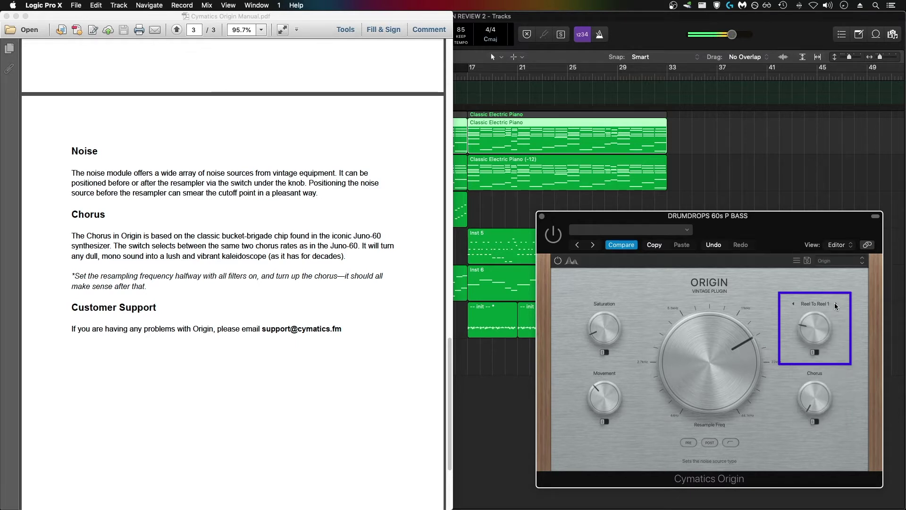
pyautogui.click(835, 304)
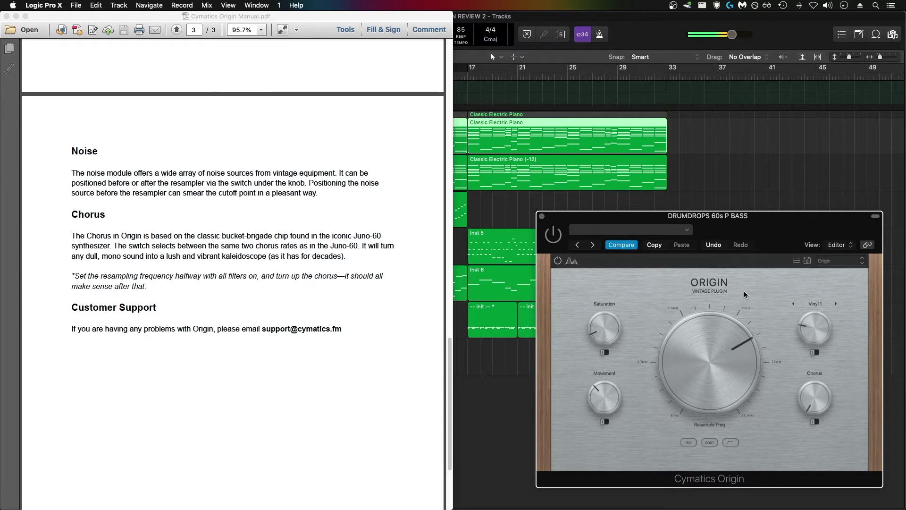
pyautogui.moveTo(801, 380)
pyautogui.click(815, 353)
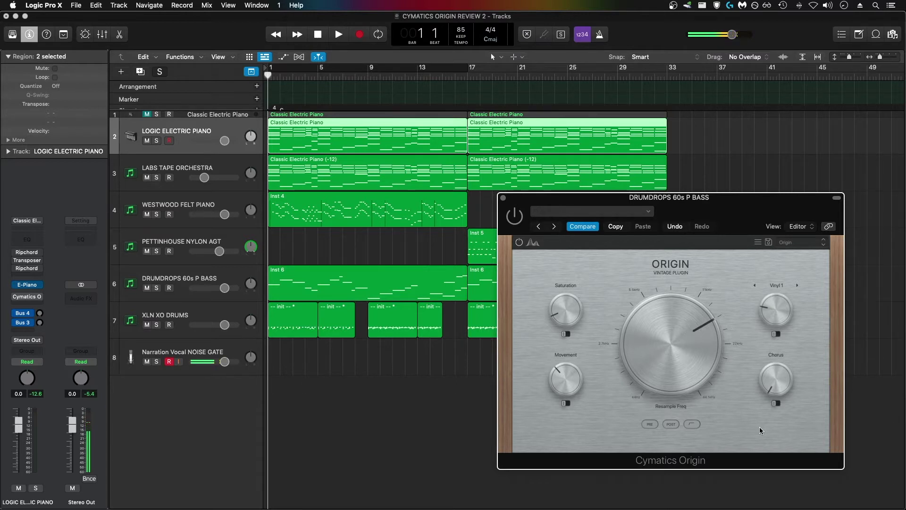
# Solo the LOGIC ELECTRIC PIANO and Narration Vocal tracks, and compare the piano's playback with its Origin plugin on and bypassed.
pyautogui.moveTo(718, 220); pyautogui.dragTo(748, 203)
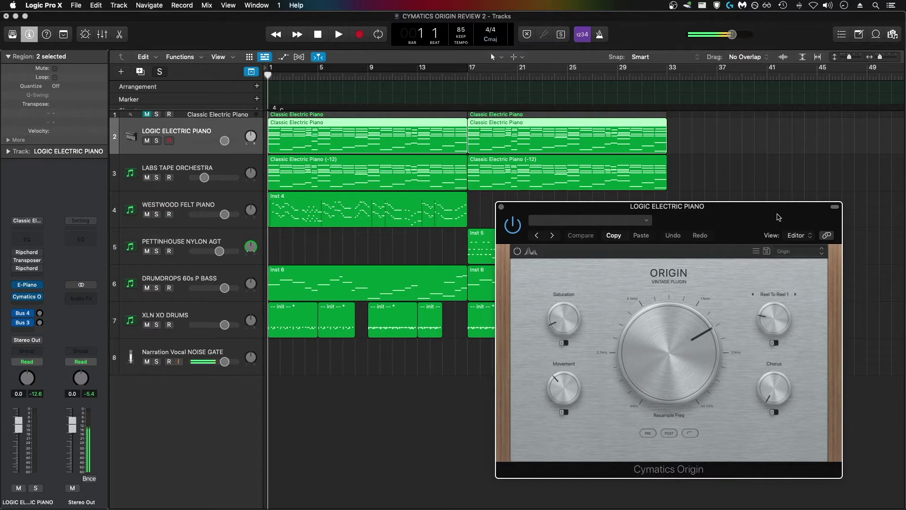
pyautogui.click(157, 141)
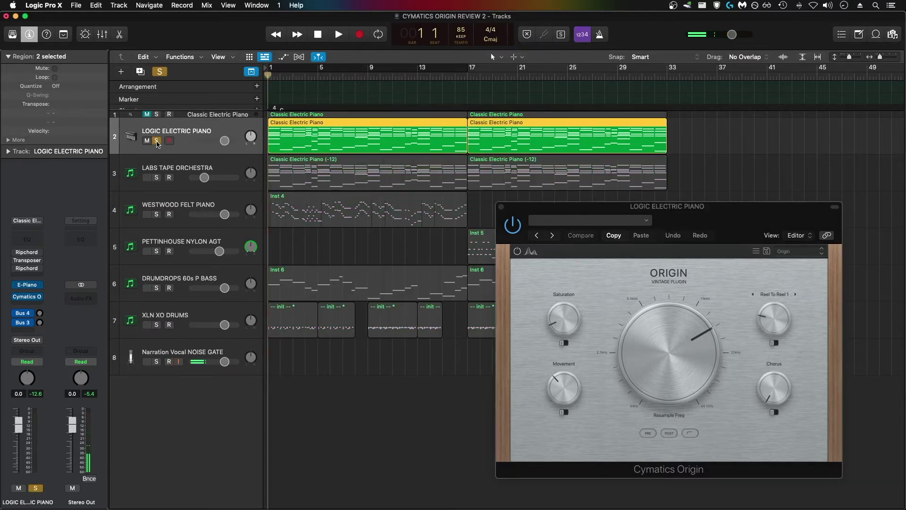
pyautogui.press('space')
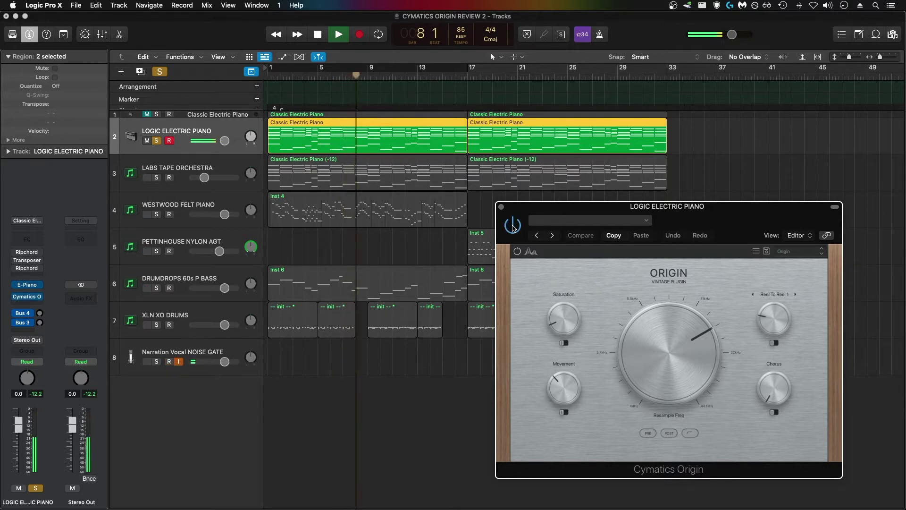
pyautogui.click(513, 226)
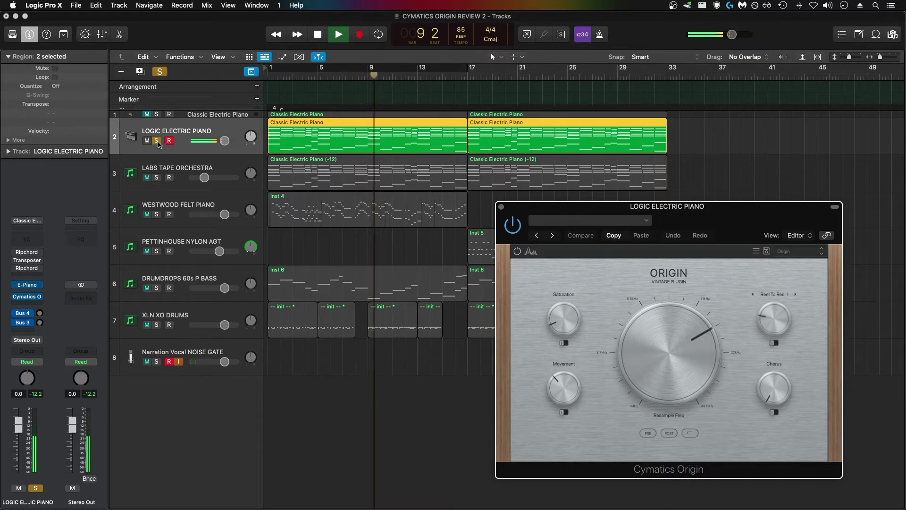
pyautogui.click(156, 361)
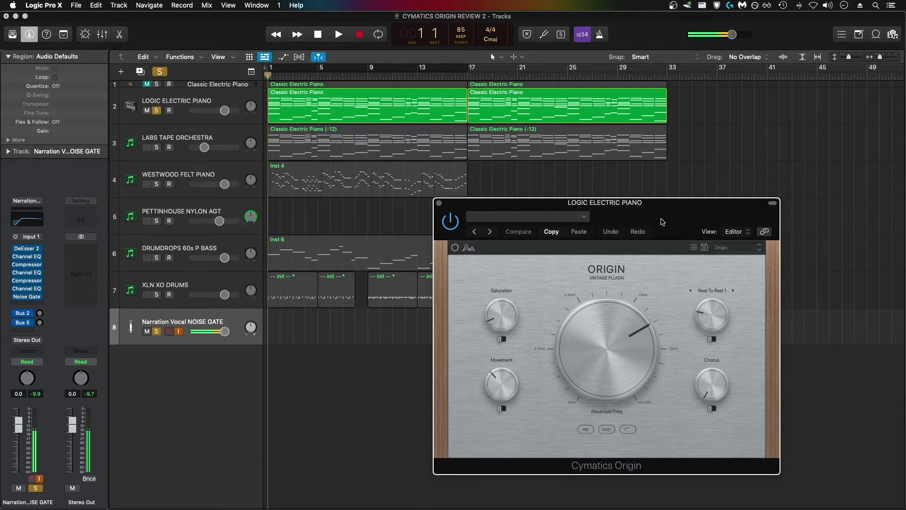
# Play the project and adjust the resample frequency of the electric piano's Origin plugin to about 16.5 kHz.
pyautogui.moveTo(611, 316)
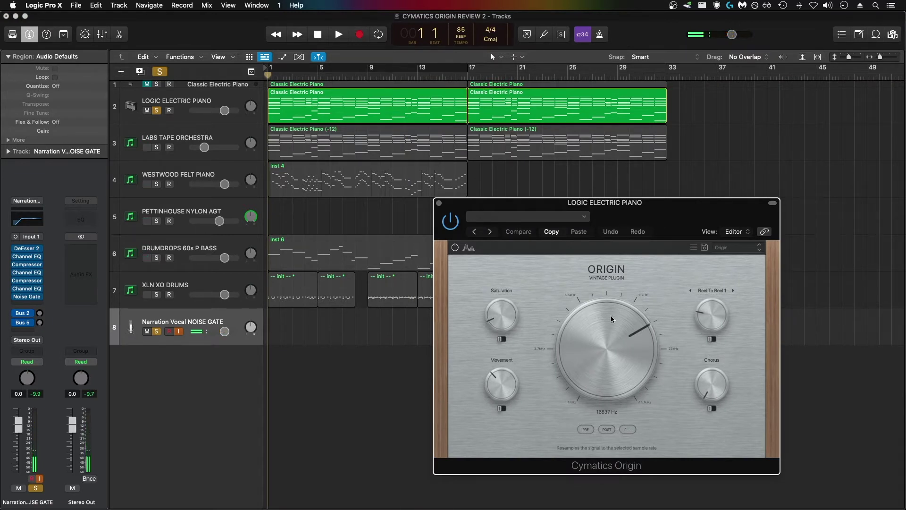
pyautogui.press('space')
pyautogui.moveTo(611, 328)
pyautogui.mouseDown()
pyautogui.moveTo(613, 307)
pyautogui.moveTo(604, 355)
pyautogui.moveTo(611, 328)
pyautogui.mouseUp()
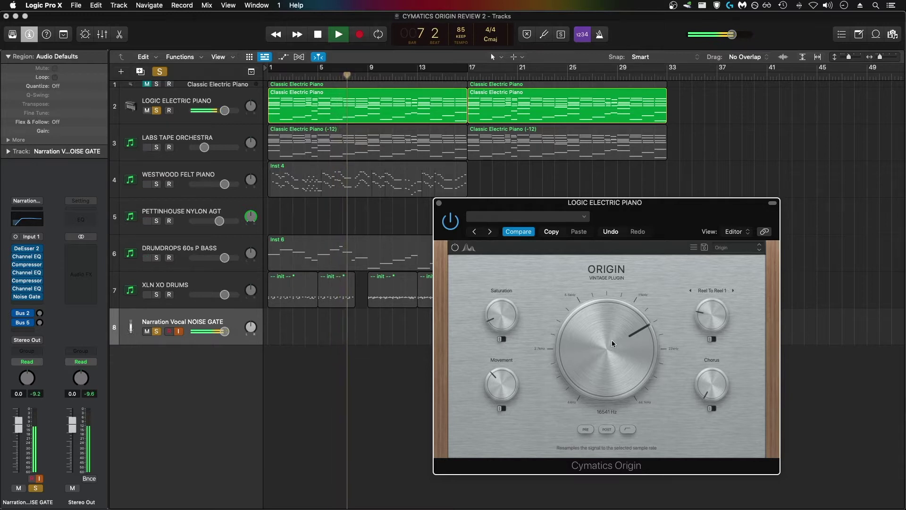
pyautogui.moveTo(611, 340); pyautogui.dragTo(611, 350)
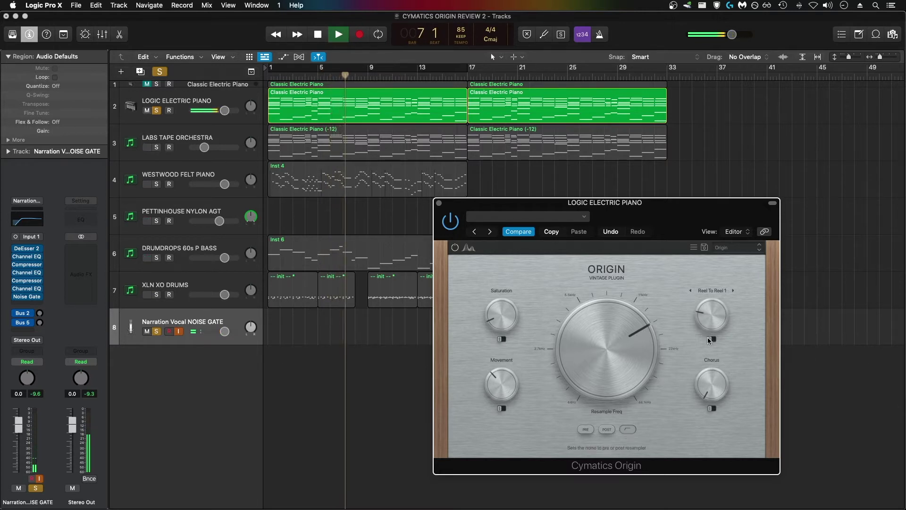
# Vary the Reel To Reel 1 noise level up and down during playback, leaving it near the low end.
pyautogui.moveTo(711, 322); pyautogui.dragTo(713, 330)
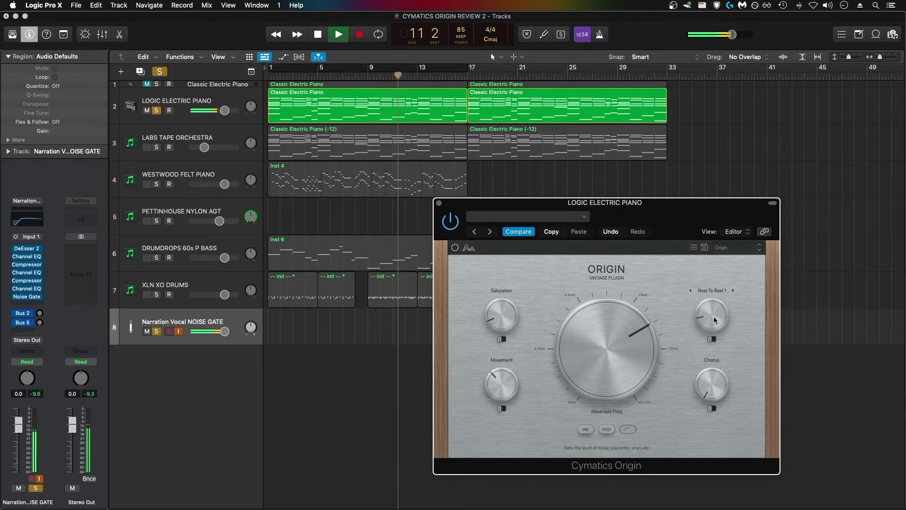
pyautogui.moveTo(716, 309); pyautogui.dragTo(716, 305)
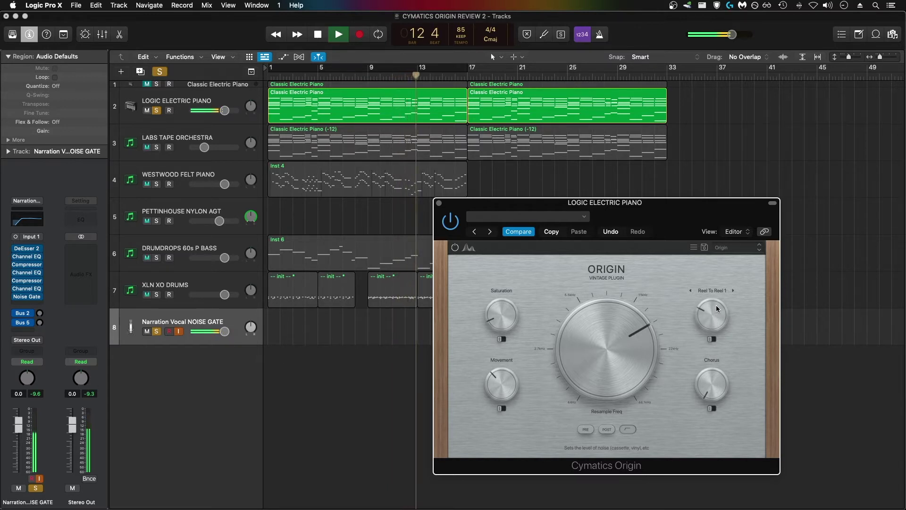
pyautogui.moveTo(716, 305); pyautogui.dragTo(715, 310)
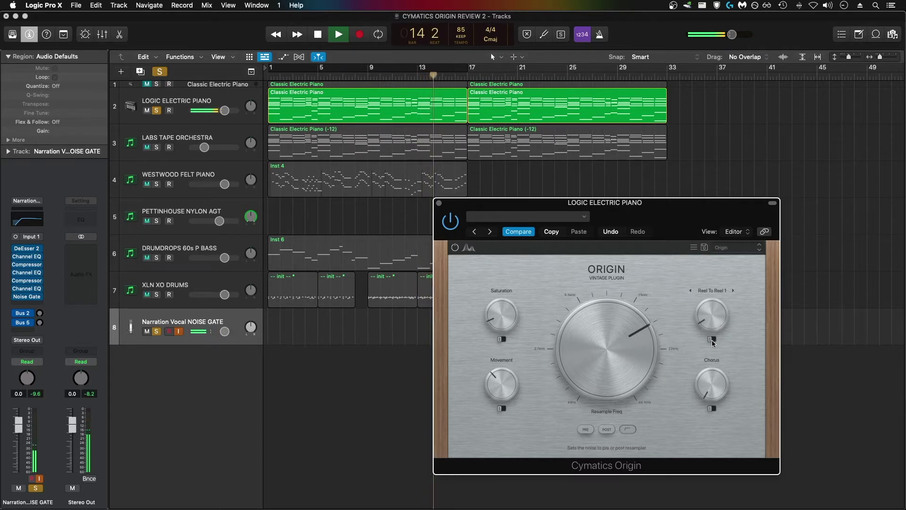
# Try the Large UI size for the Origin plugin and set its final size to Medium.
pyautogui.click(693, 248)
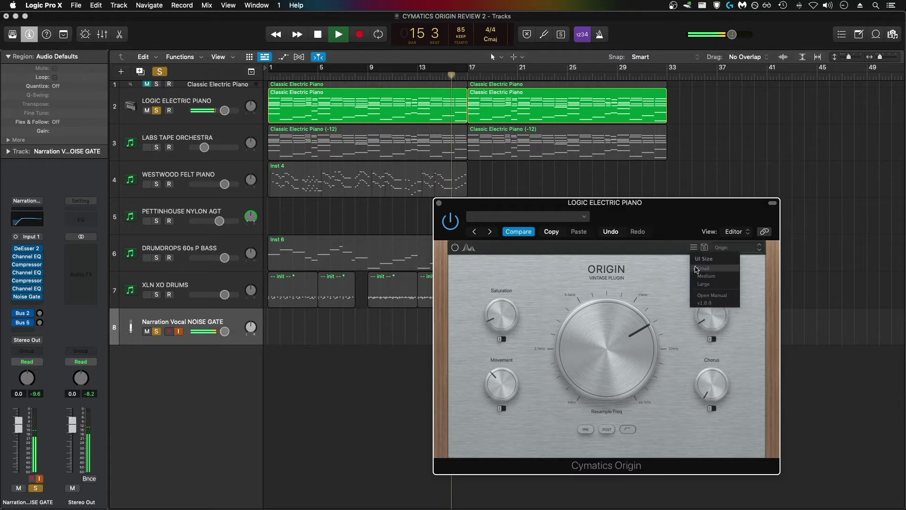
pyautogui.click(697, 282)
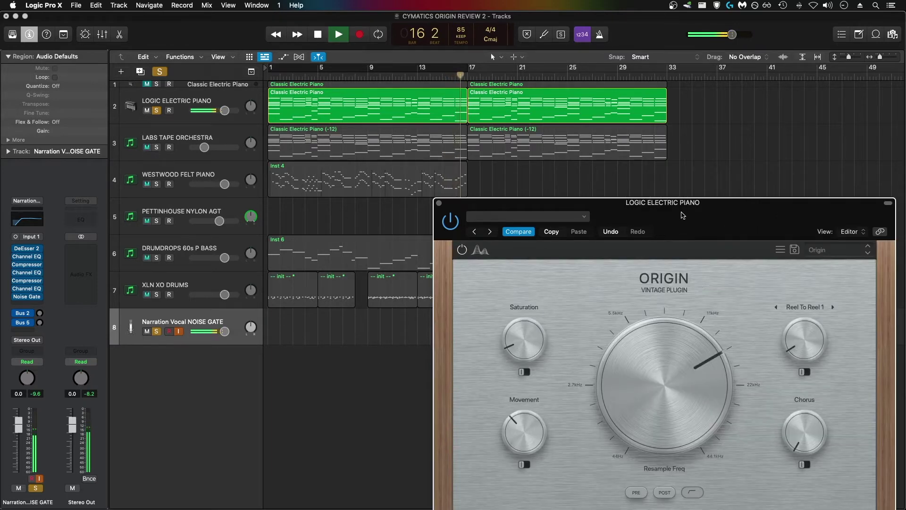
pyautogui.moveTo(682, 216); pyautogui.dragTo(643, 121)
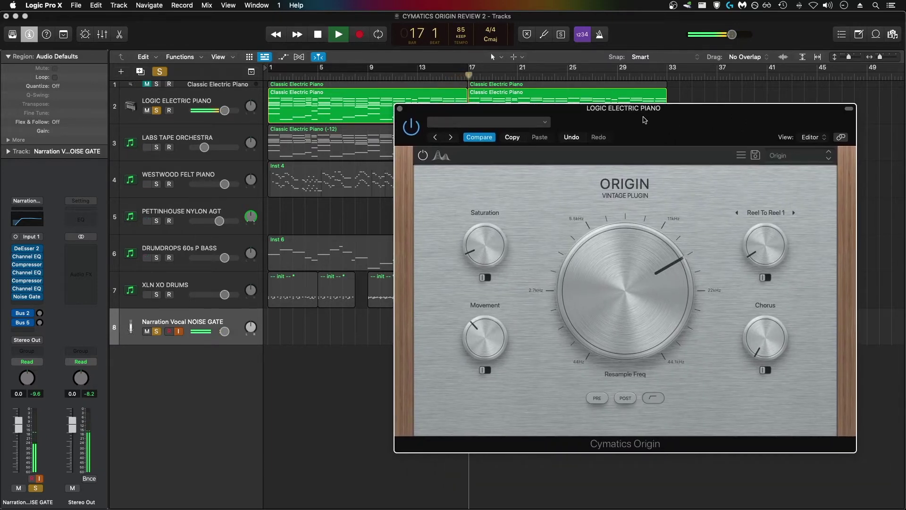
pyautogui.click(742, 155)
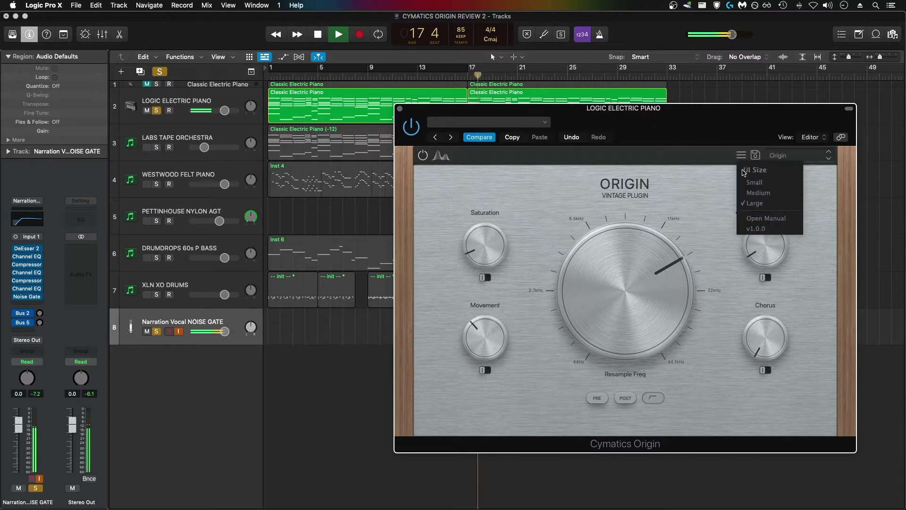
pyautogui.click(746, 193)
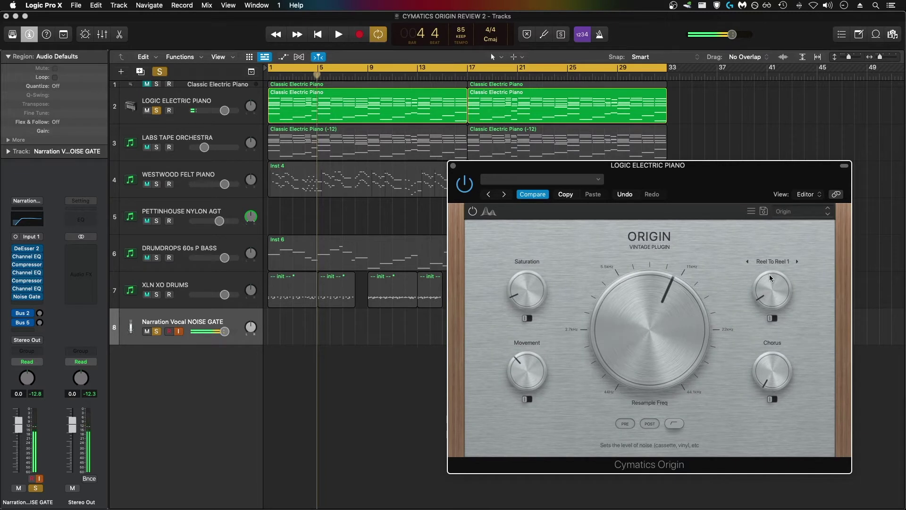
# Raise the noise level during playback and audition the Cassette 1 and Cassette 2 noise sources on the electric piano.
pyautogui.press('space')
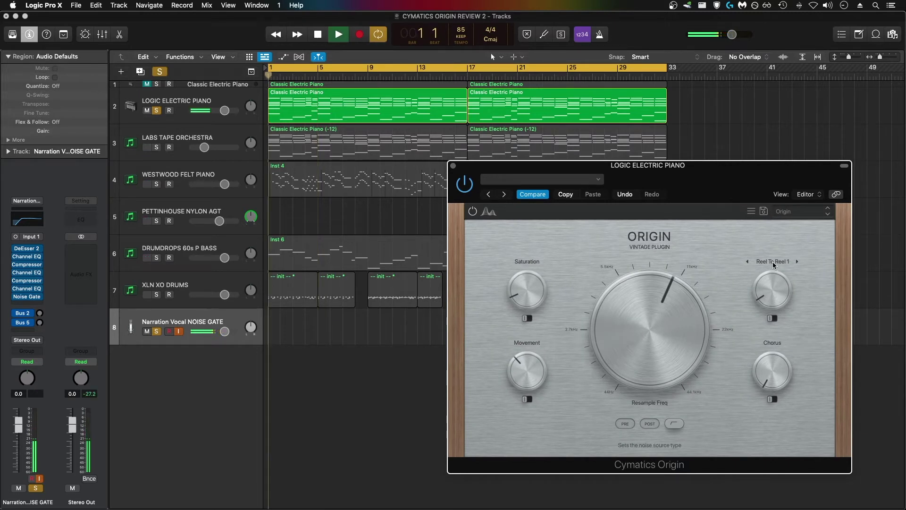
pyautogui.moveTo(771, 272); pyautogui.dragTo(772, 265)
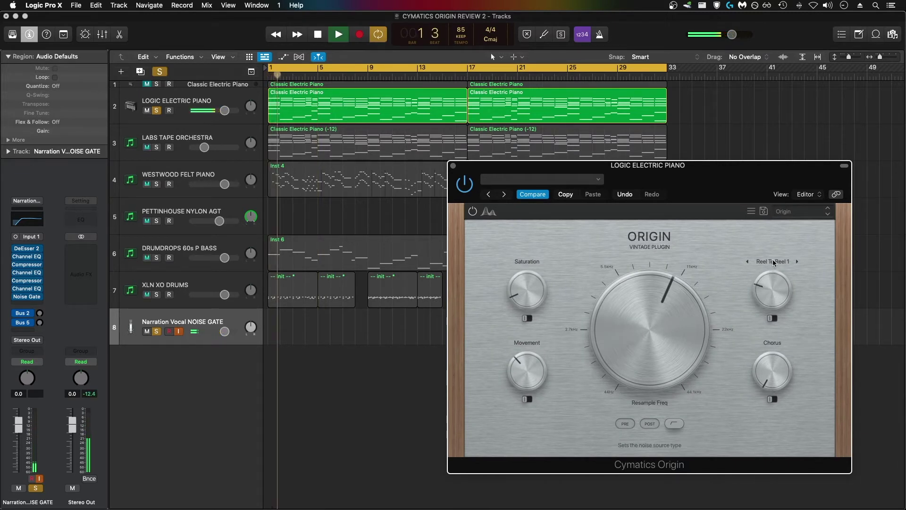
pyautogui.click(773, 263)
pyautogui.click(771, 275)
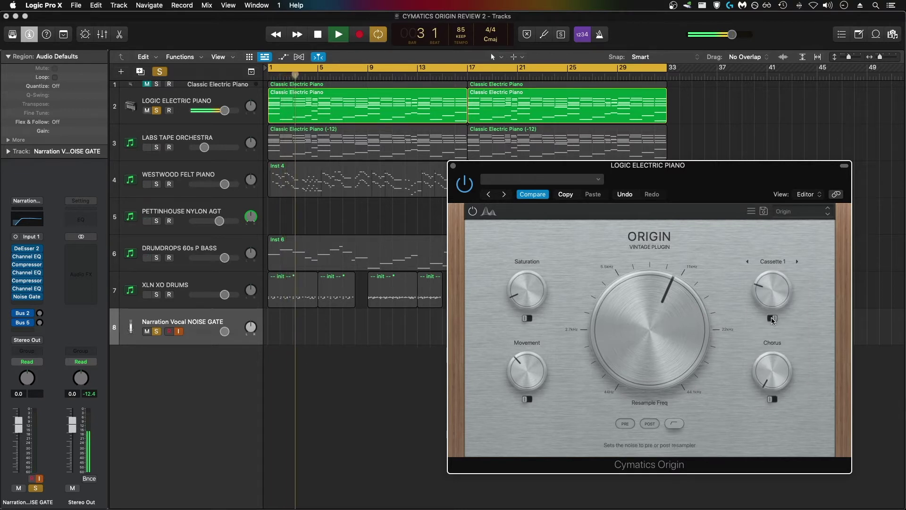
pyautogui.press('space')
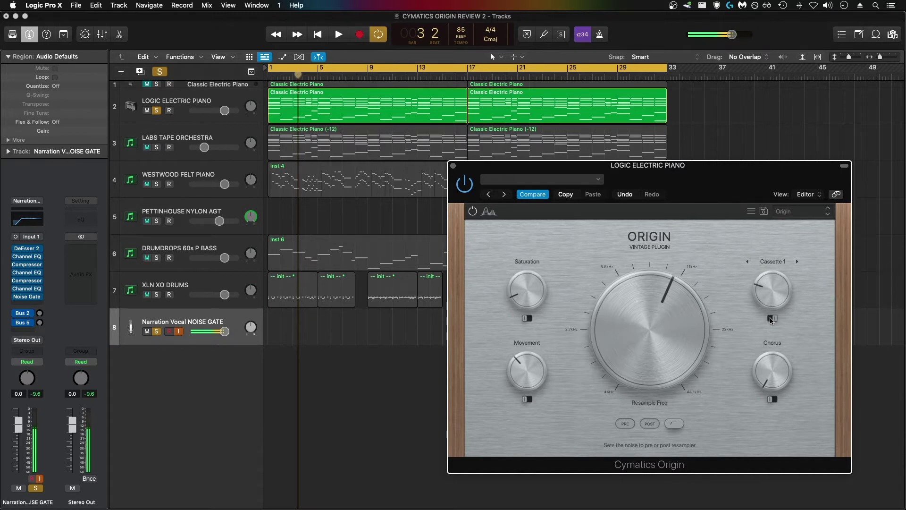
pyautogui.press('space')
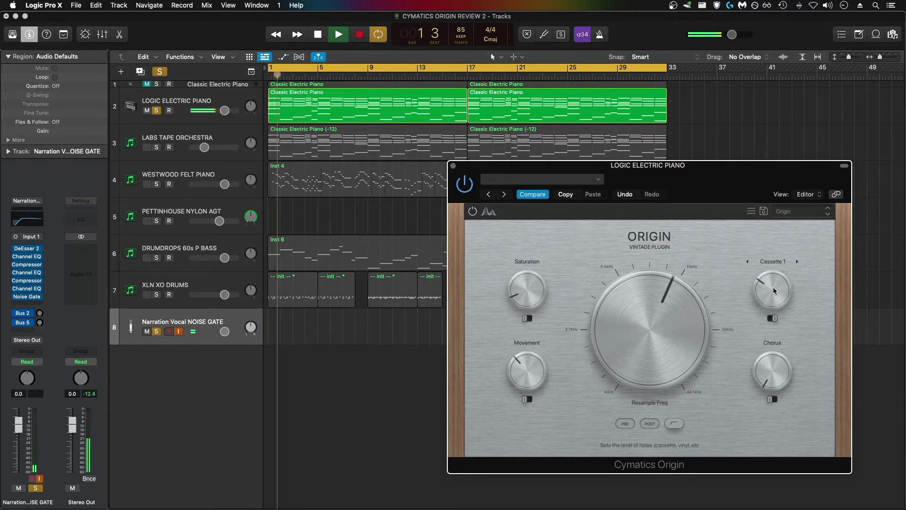
pyautogui.click(797, 261)
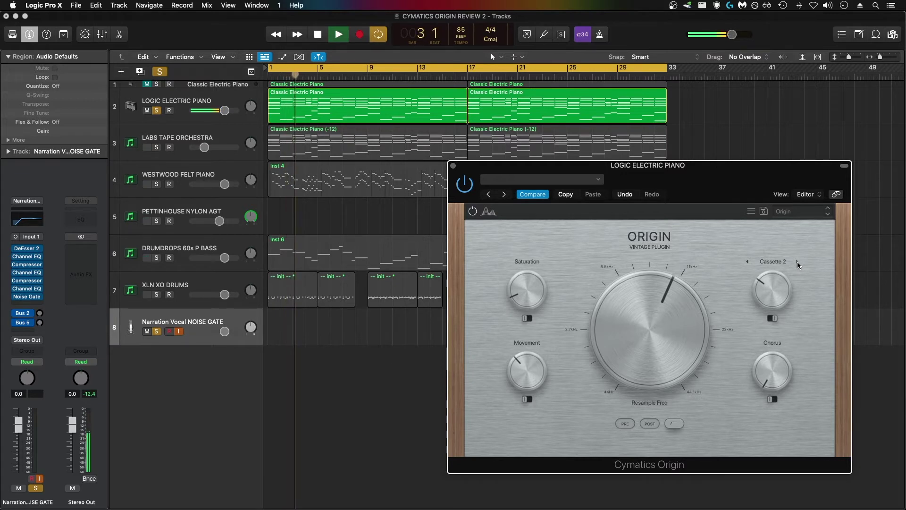
# Audition the Cassette 3, Cassette 4 and Microcassette noise sources during playback, and lower the noise level on Microcassette.
pyautogui.click(797, 262)
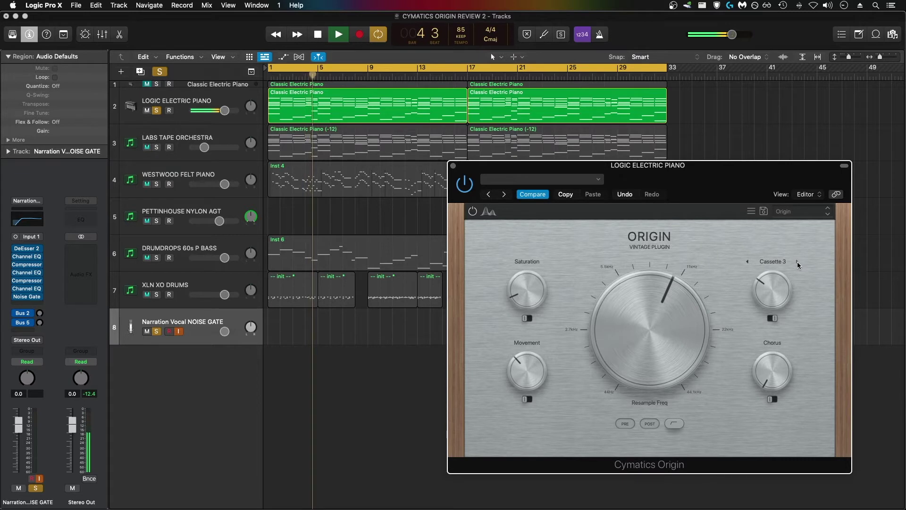
pyautogui.click(747, 262)
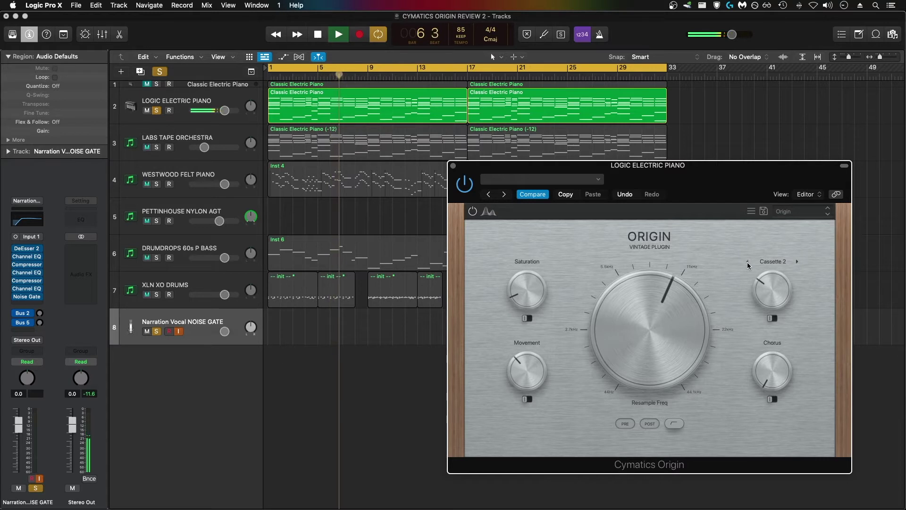
pyautogui.click(798, 262)
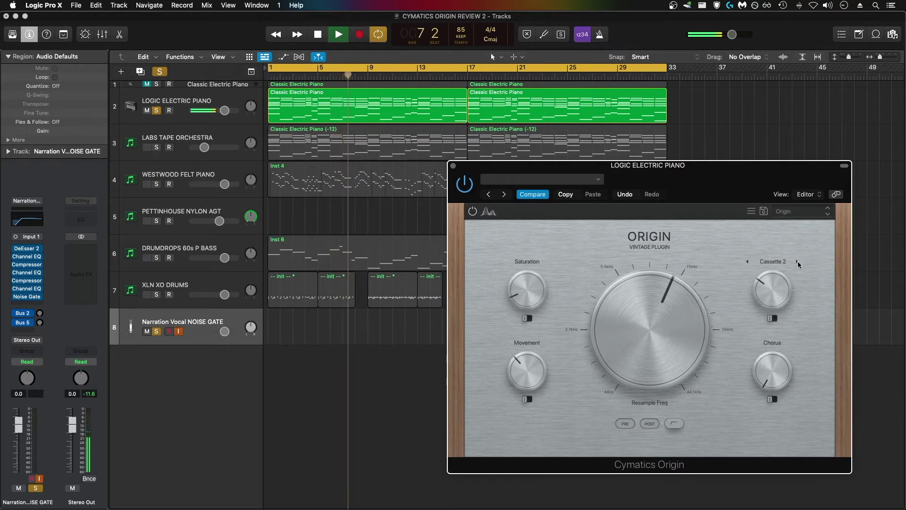
pyautogui.click(797, 262)
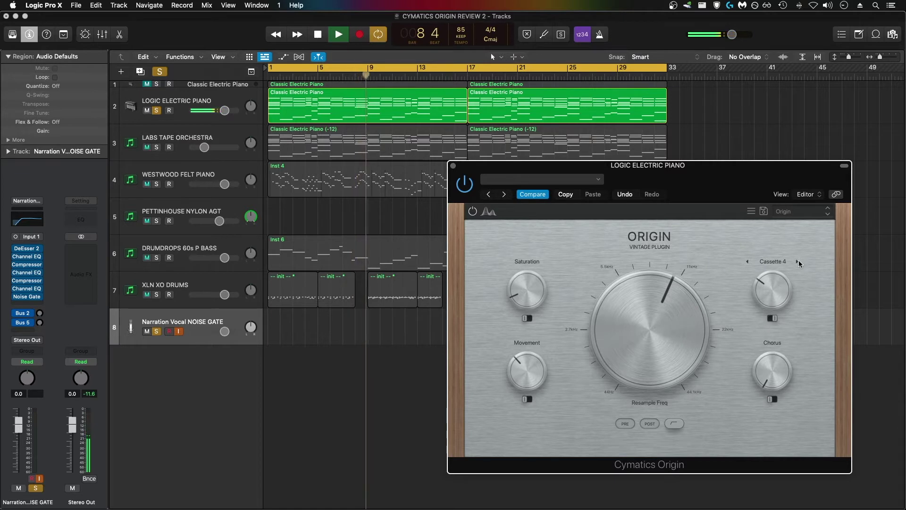
pyautogui.click(796, 262)
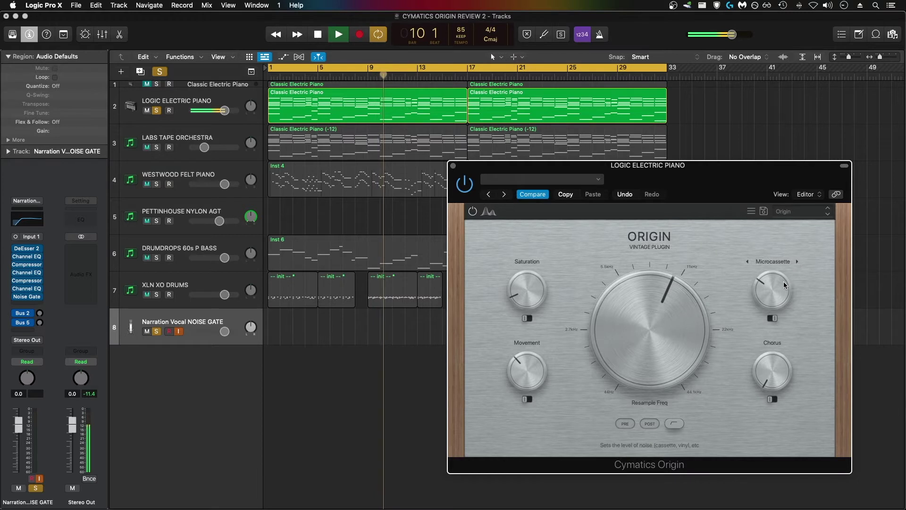
pyautogui.moveTo(783, 281)
pyautogui.mouseDown()
pyautogui.moveTo(781, 309)
pyautogui.moveTo(780, 271)
pyautogui.moveTo(780, 297)
pyautogui.mouseUp()
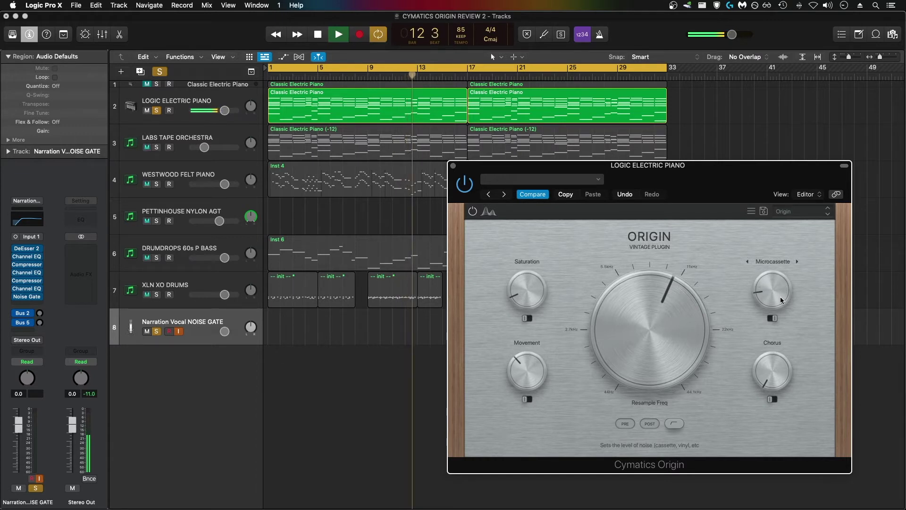
# Audition the Reel To Reel 1 and Vinyl 1 noise sources, lowering the level on the first and varying it on the second.
pyautogui.click(797, 261)
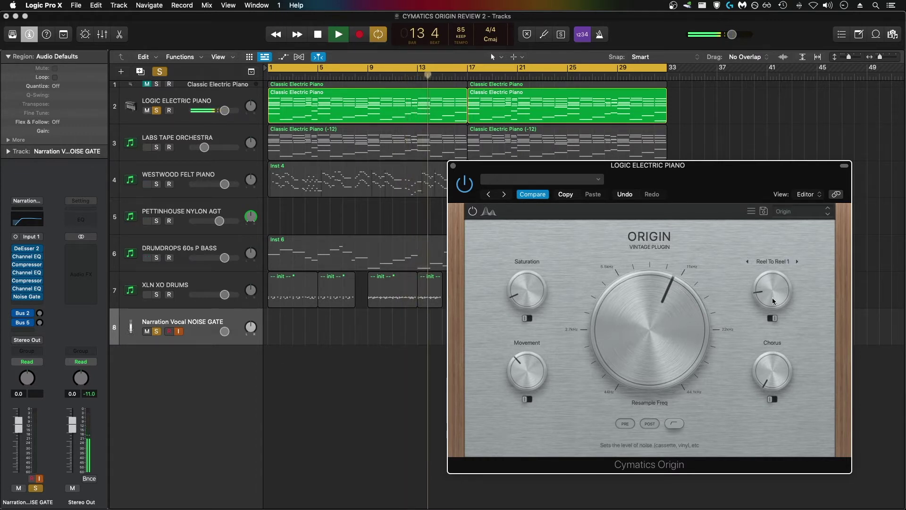
pyautogui.moveTo(772, 284); pyautogui.dragTo(771, 304)
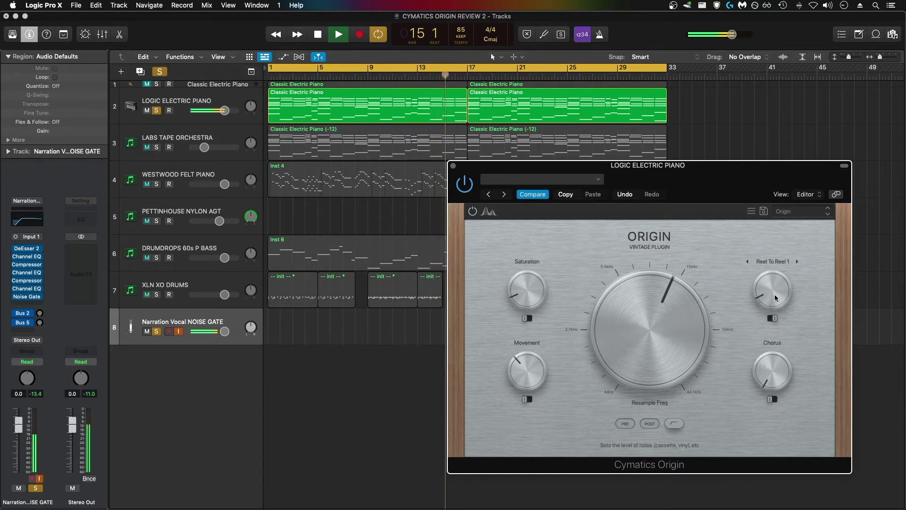
pyautogui.click(797, 262)
pyautogui.moveTo(766, 299); pyautogui.dragTo(769, 293)
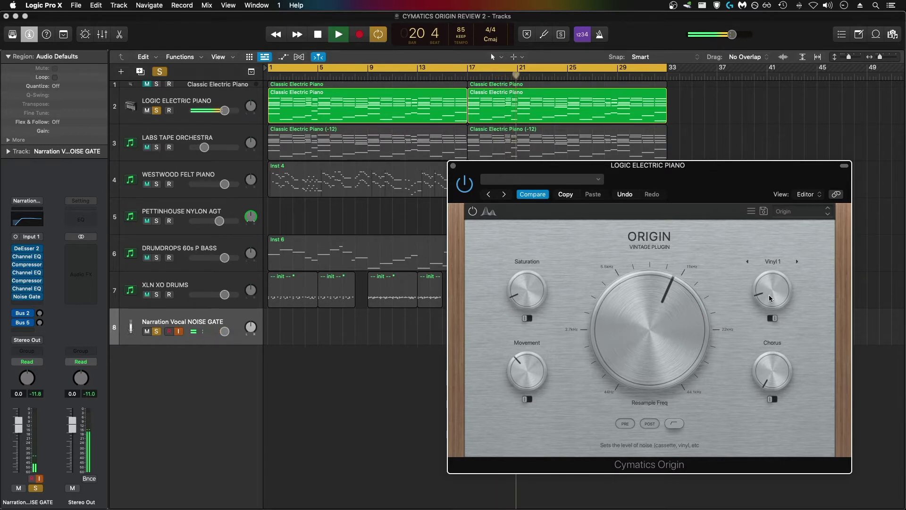
pyautogui.moveTo(769, 294); pyautogui.dragTo(769, 296)
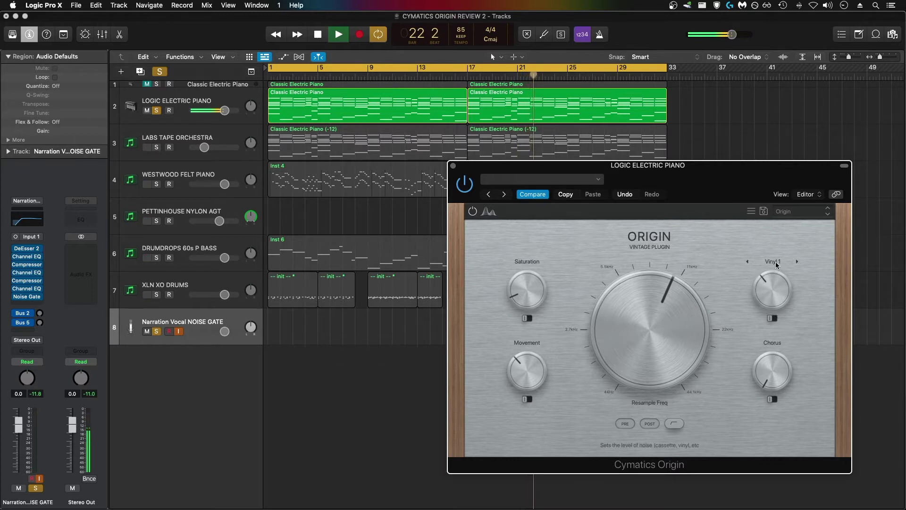
# Raise the resample frequency to 44100 Hz and turn Saturation and Movement down to zero to isolate the Vinyl 1 noise.
pyautogui.moveTo(638, 336); pyautogui.dragTo(648, 284)
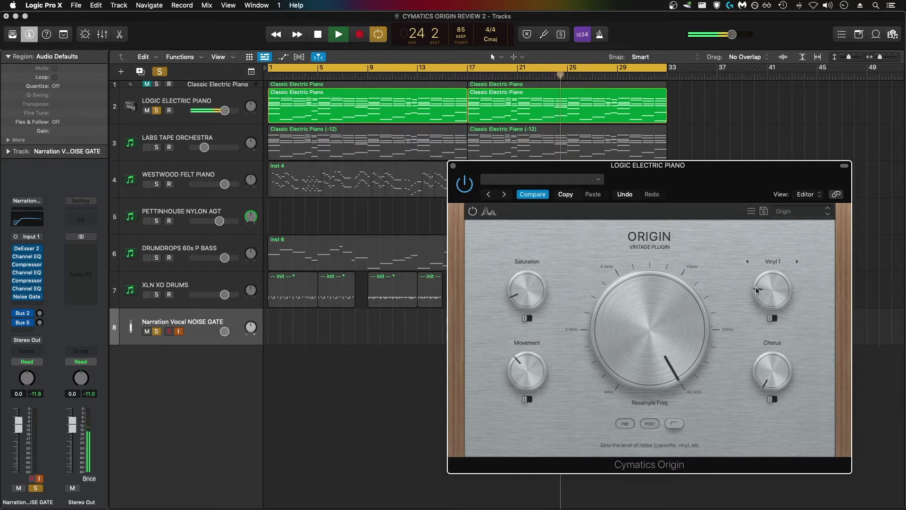
pyautogui.moveTo(527, 290); pyautogui.dragTo(527, 392)
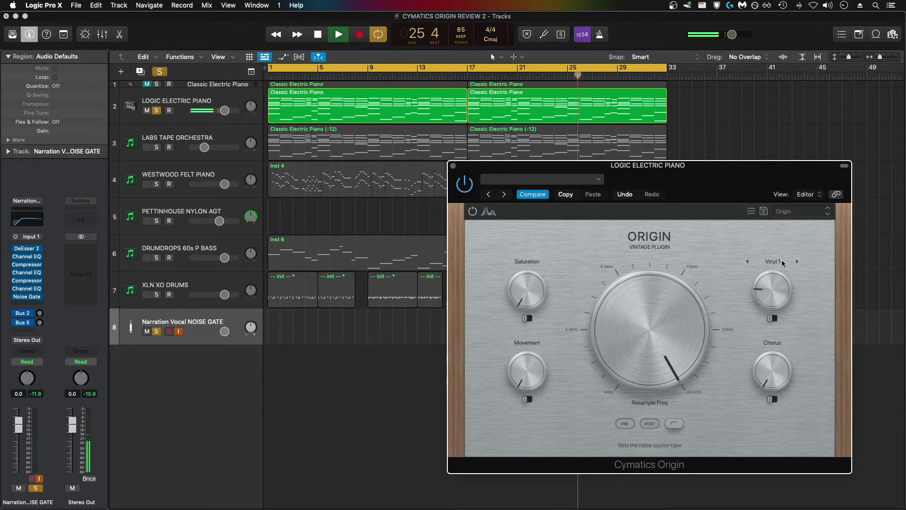
pyautogui.moveTo(776, 283); pyautogui.dragTo(792, 265)
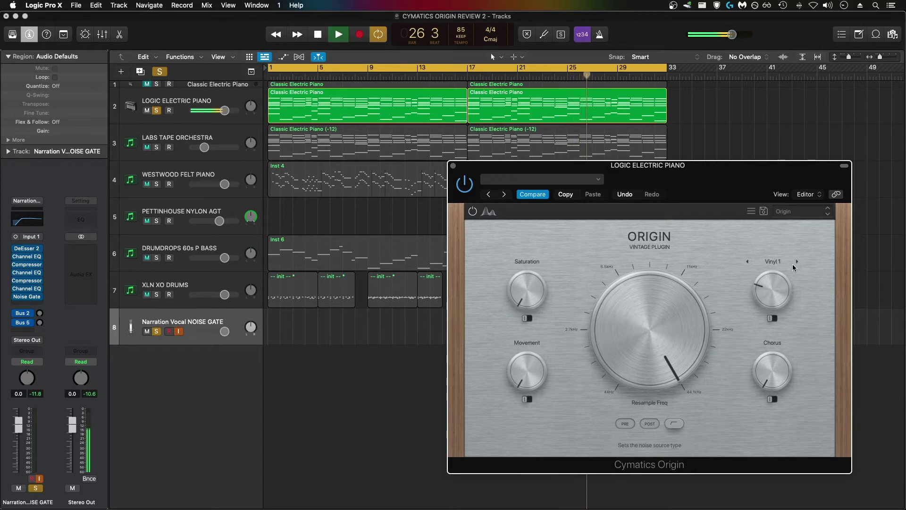
# Switch the noise source to Vinyl 2 and vary its level up and down during playback.
pyautogui.click(797, 261)
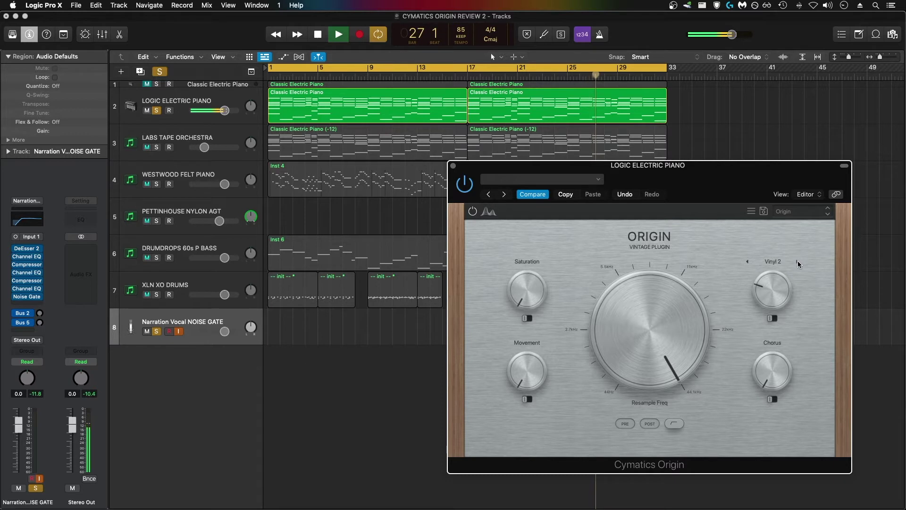
pyautogui.moveTo(769, 288); pyautogui.dragTo(769, 275)
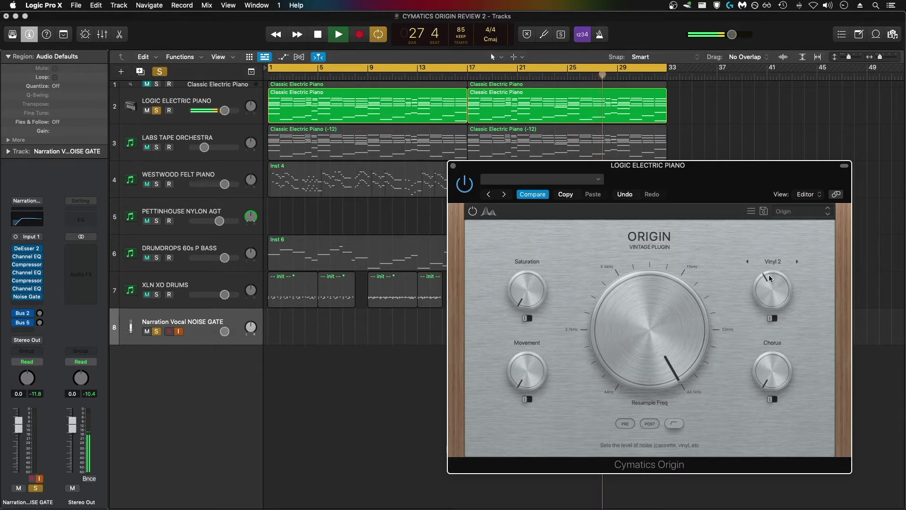
pyautogui.click(772, 317)
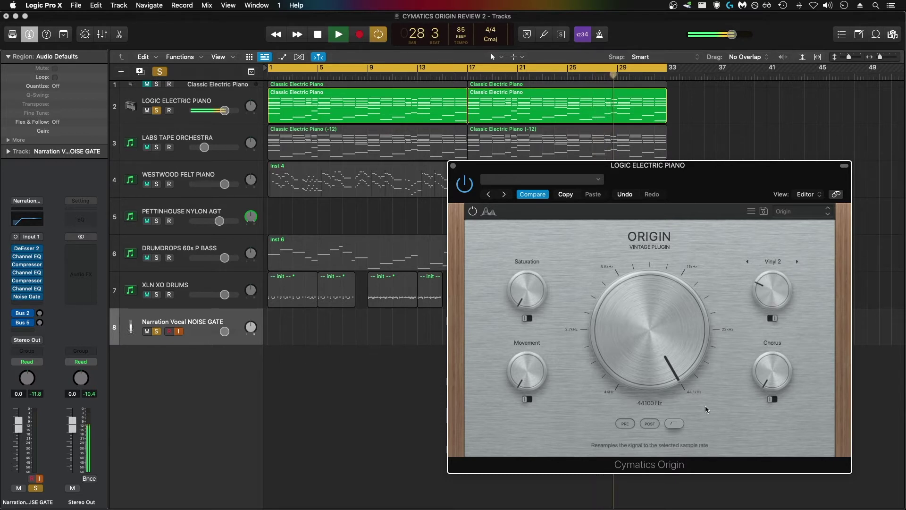
# Audition the noise sources up to Vinyl 5, return the source to Microcassette and turn the noise level down to zero.
pyautogui.click(798, 262)
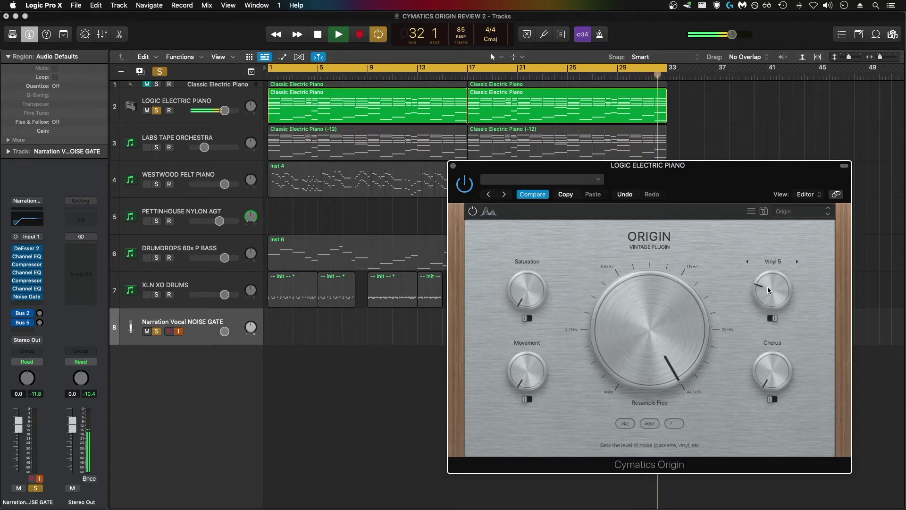
pyautogui.moveTo(768, 287); pyautogui.dragTo(768, 288)
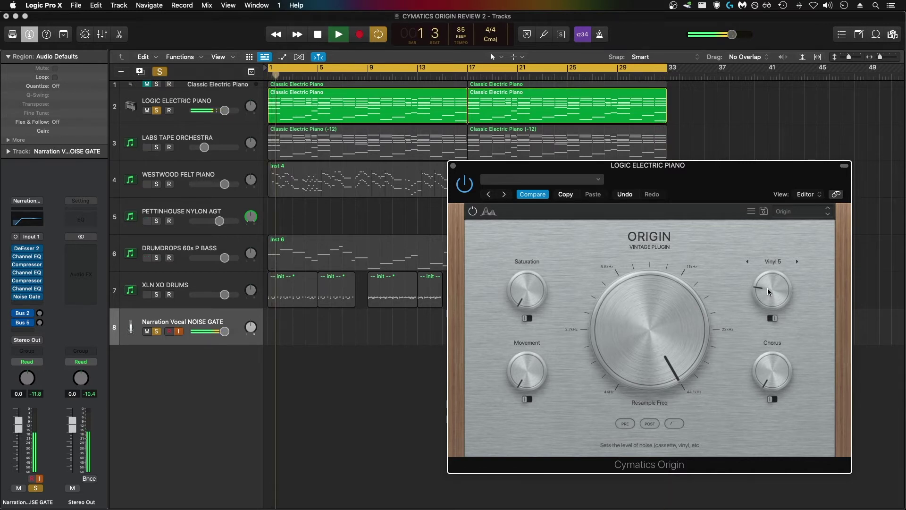
pyautogui.click(798, 262)
pyautogui.moveTo(775, 293); pyautogui.dragTo(774, 312)
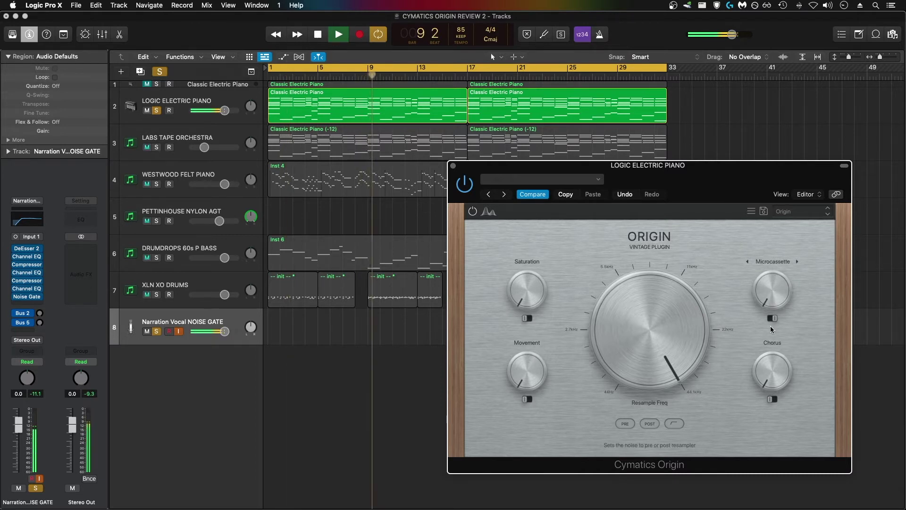
# Raise the Saturation high during playback and settle it at 65%.
pyautogui.moveTo(535, 299)
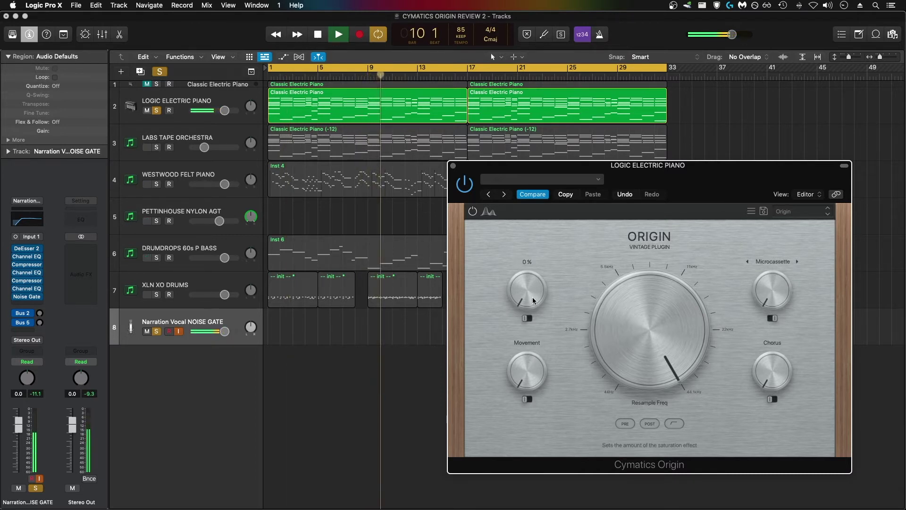
pyautogui.moveTo(532, 297); pyautogui.dragTo(540, 215)
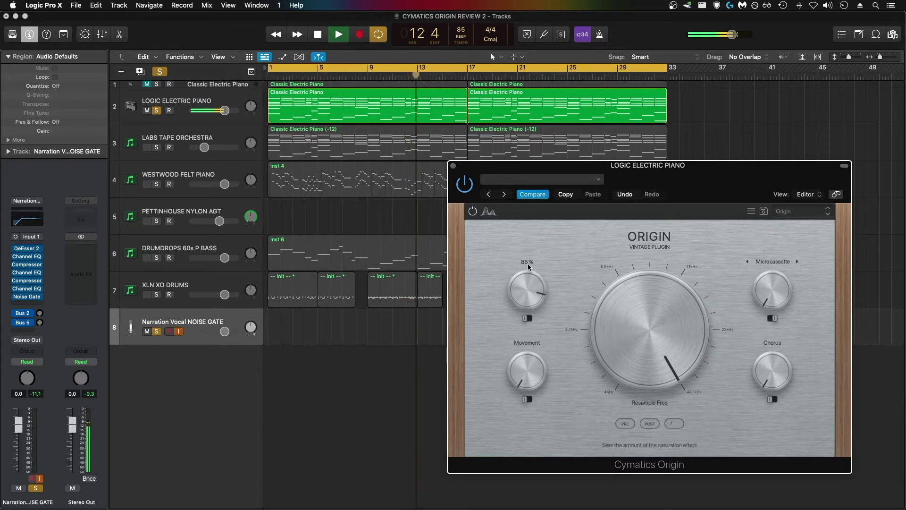
pyautogui.moveTo(529, 260); pyautogui.dragTo(527, 285)
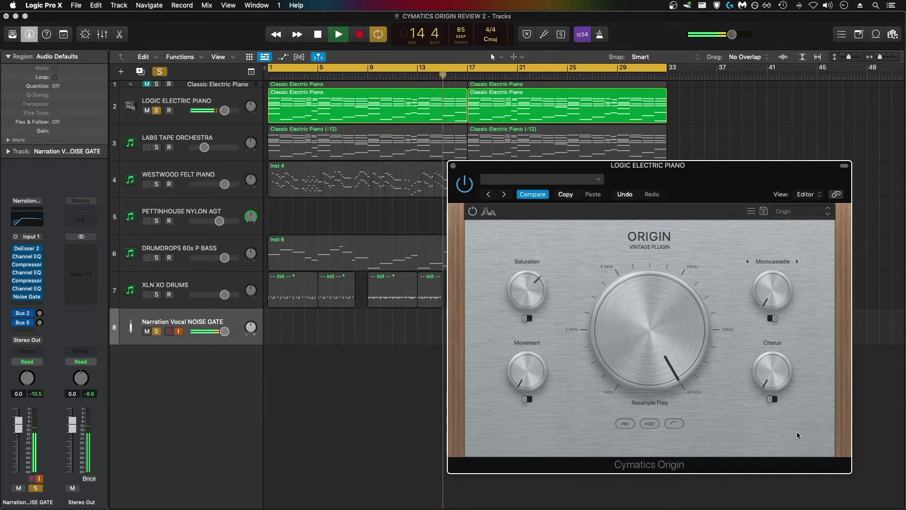
# Switch Saturation to its other mode, raise its amount and lower the resample frequency to about 10.6 kHz.
pyautogui.moveTo(522, 281)
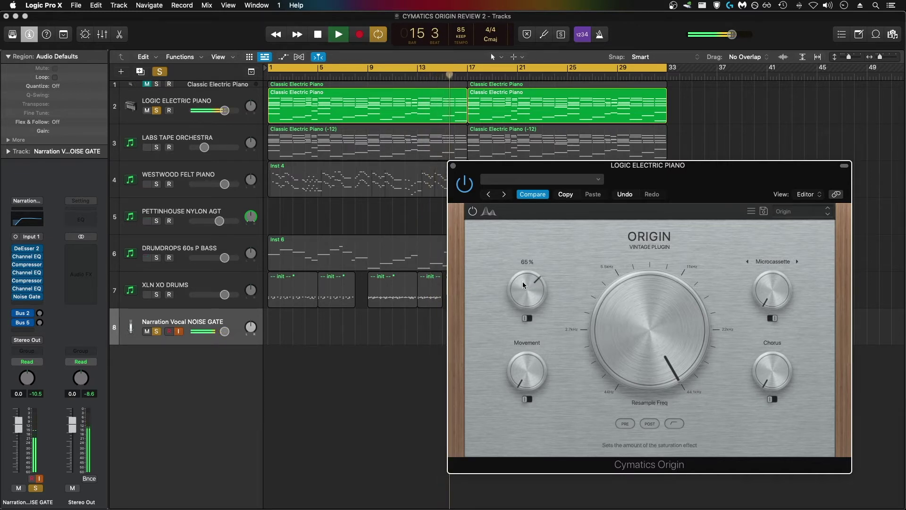
pyautogui.click(525, 319)
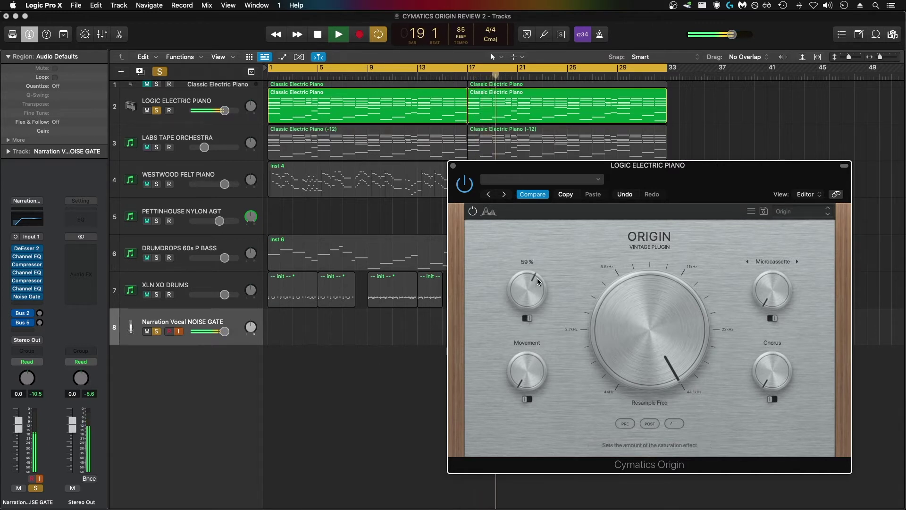
pyautogui.moveTo(532, 286); pyautogui.dragTo(529, 264)
pyautogui.moveTo(632, 299); pyautogui.dragTo(626, 359)
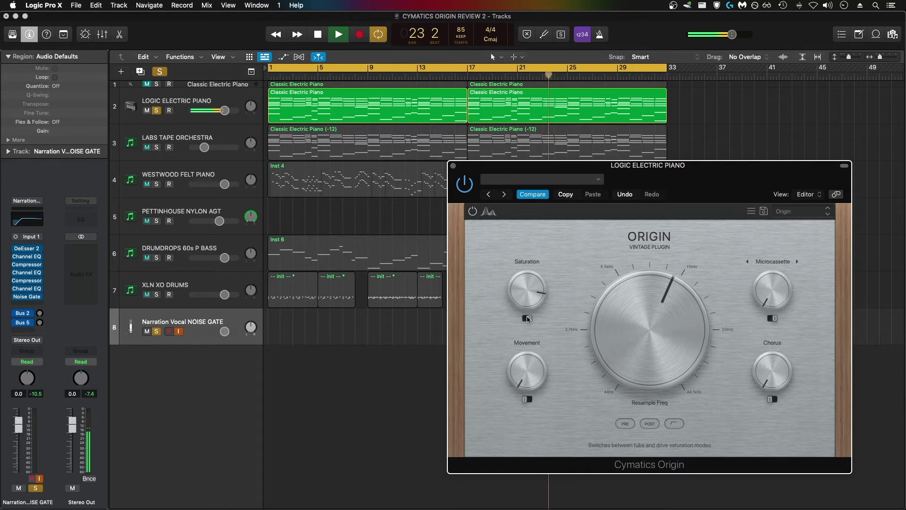
# Lower the Saturation amount in stages during playback to 35%.
pyautogui.moveTo(531, 293); pyautogui.dragTo(530, 328)
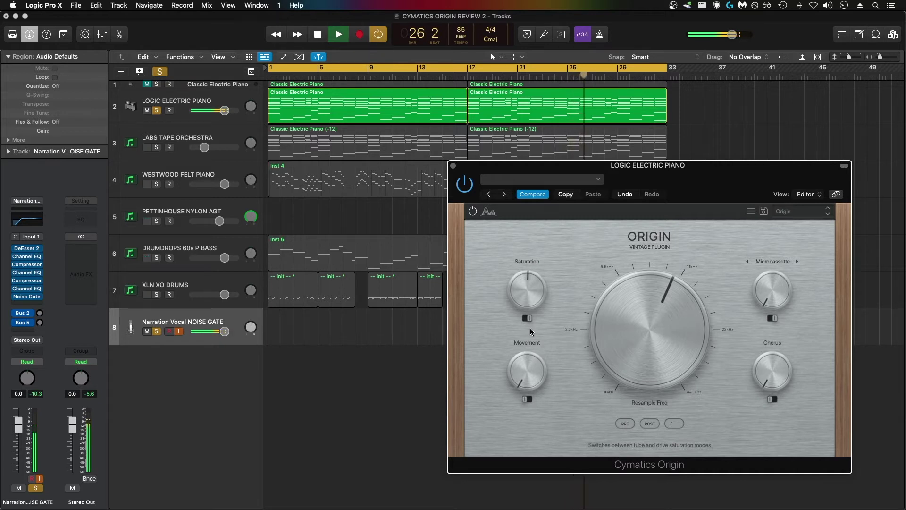
pyautogui.moveTo(522, 283)
pyautogui.moveTo(522, 285); pyautogui.dragTo(522, 300)
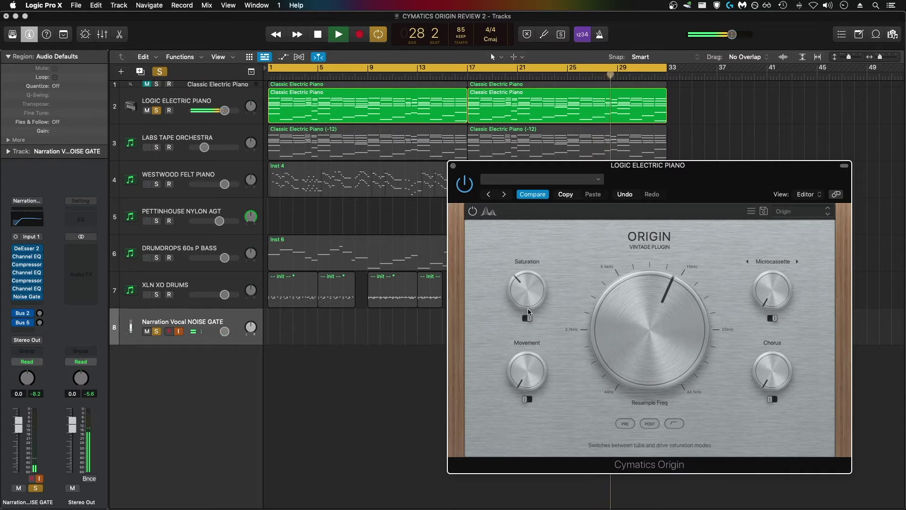
# Sweep the resample frequency down below 2 kHz and back up to the 44.1 kHz maximum.
pyautogui.moveTo(528, 288)
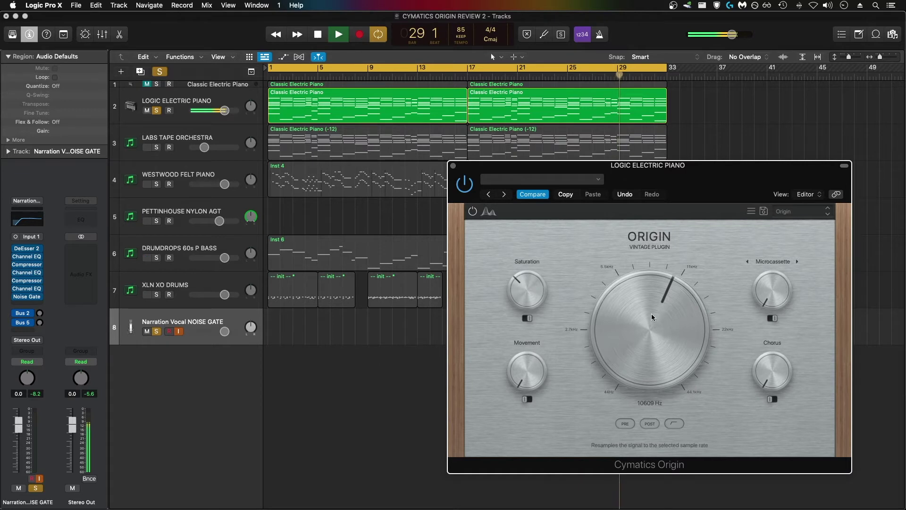
pyautogui.moveTo(652, 314); pyautogui.dragTo(648, 370)
pyautogui.moveTo(647, 367); pyautogui.dragTo(647, 360)
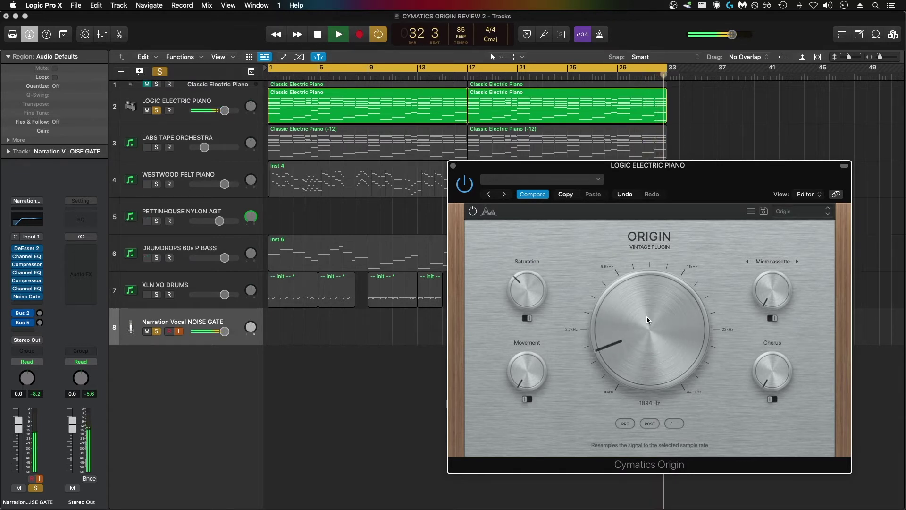
pyautogui.moveTo(647, 316); pyautogui.dragTo(651, 255)
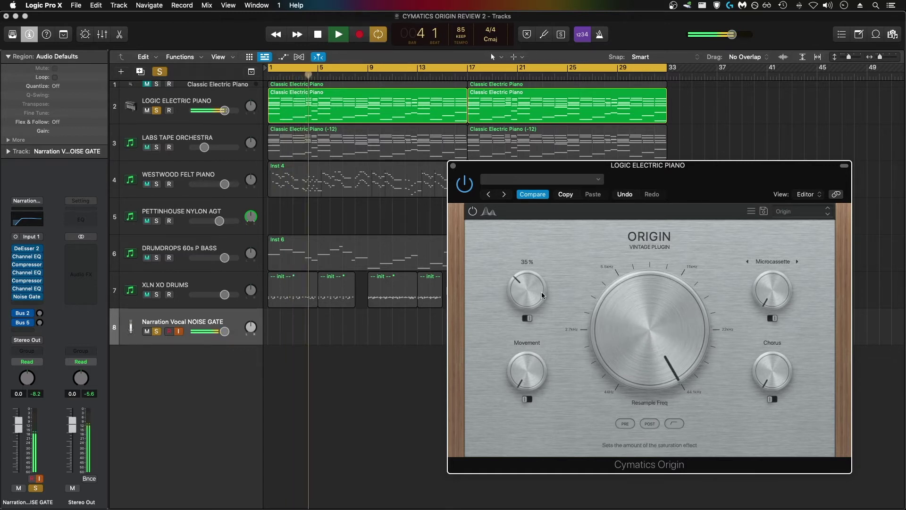
# Raise the Saturation to 100% and compare the tube and drive saturation modes.
pyautogui.moveTo(535, 287); pyautogui.dragTo(542, 200)
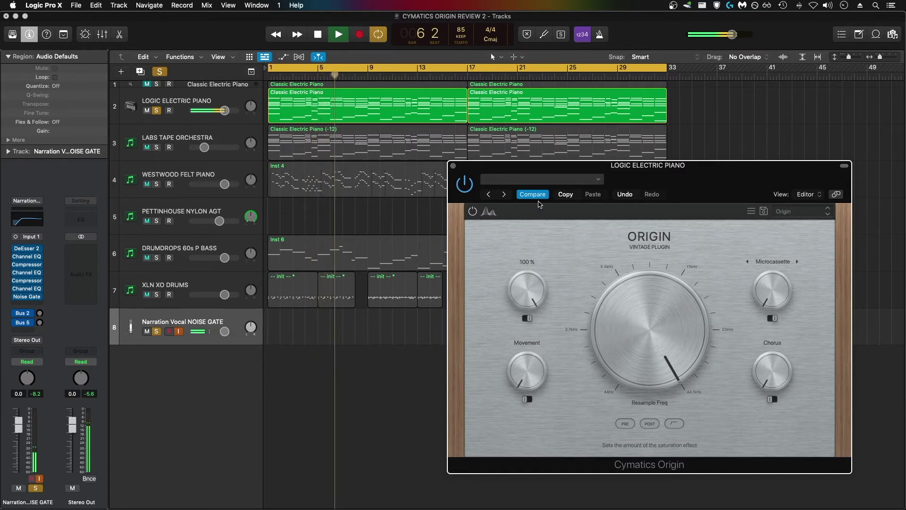
pyautogui.click(527, 319)
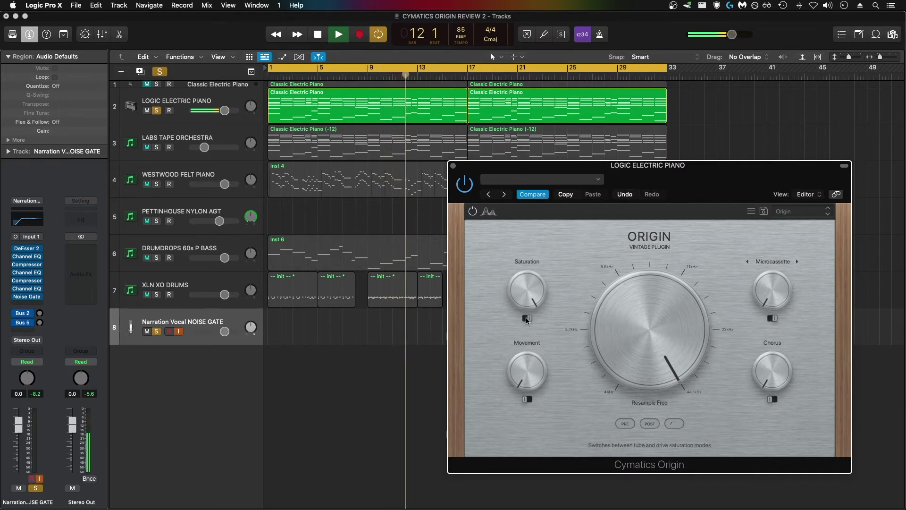
pyautogui.click(525, 317)
# Reduce the Saturation to slightly below its midpoint and stop playback.
pyautogui.moveTo(527, 315); pyautogui.dragTo(525, 341)
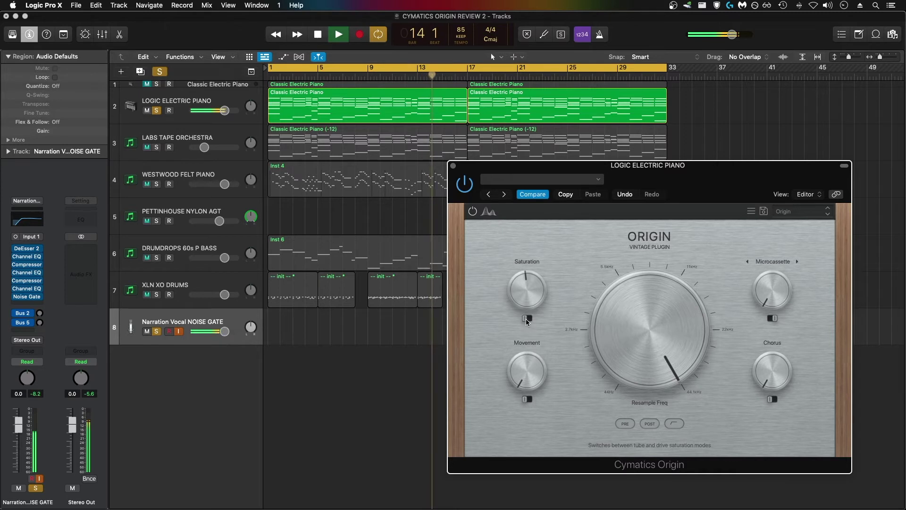
pyautogui.moveTo(527, 323); pyautogui.dragTo(524, 332)
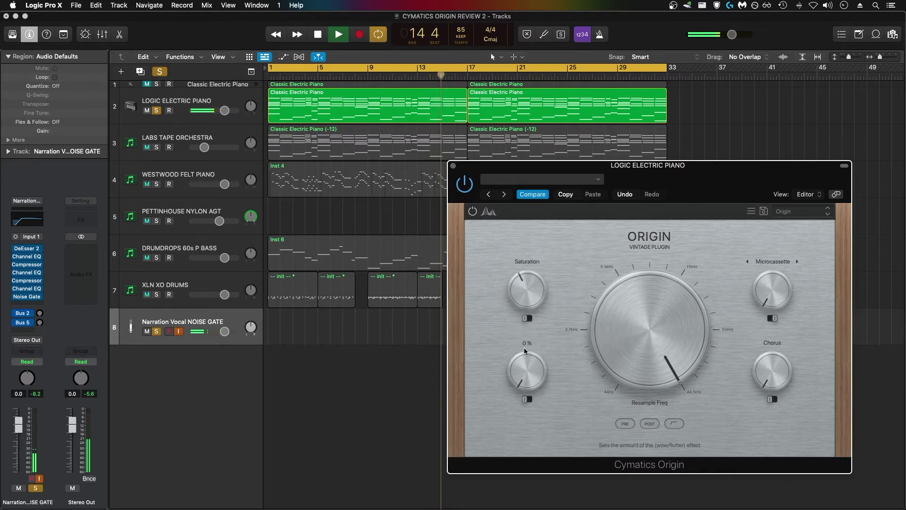
pyautogui.press('space')
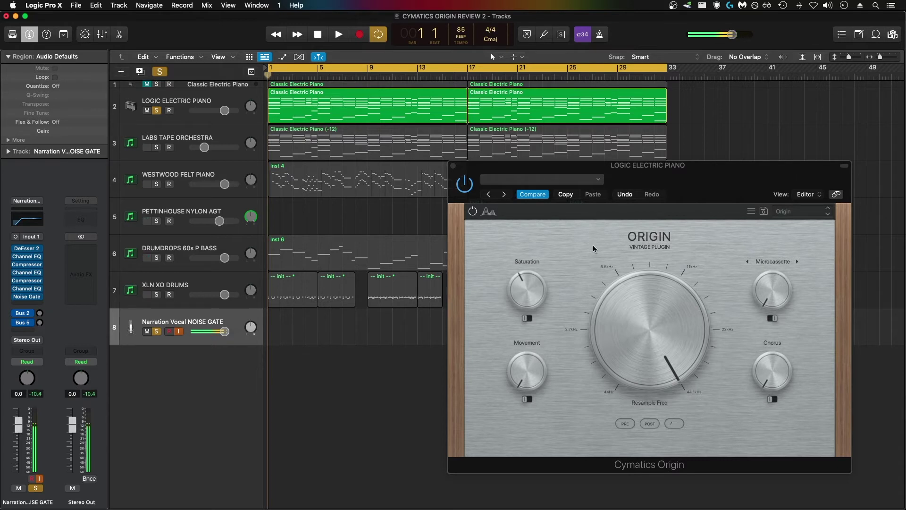
# Reset the Saturation to 0%, leaving the resample frequency at 44100 Hz.
pyautogui.moveTo(541, 286)
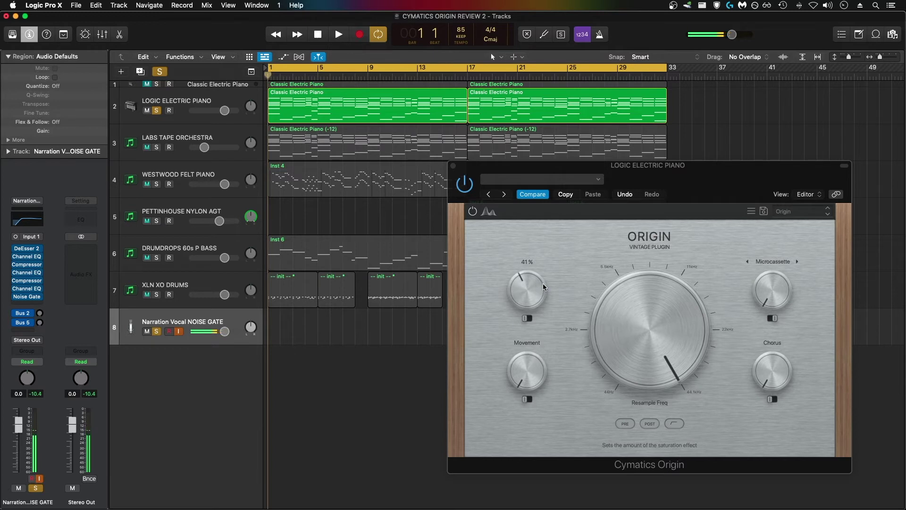
pyautogui.click(641, 324)
pyautogui.scroll(3, 641, 324)
pyautogui.moveTo(640, 339); pyautogui.dragTo(663, 312)
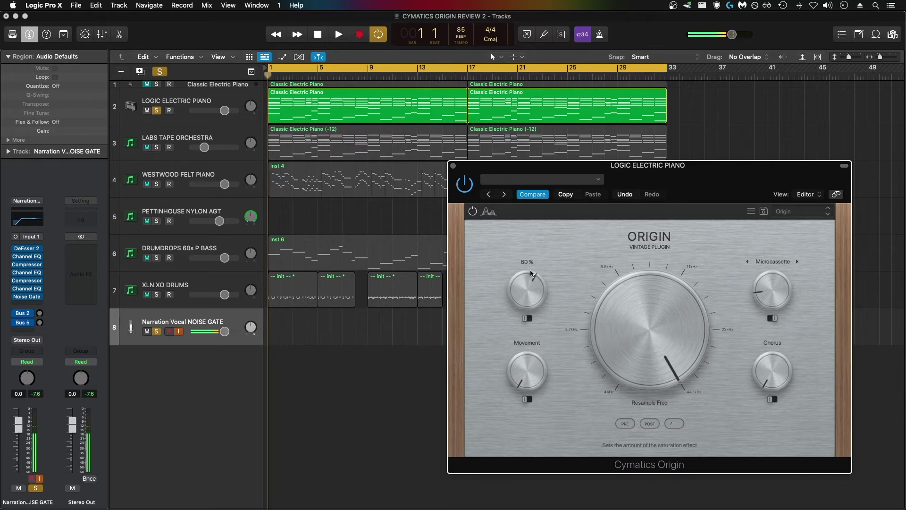
pyautogui.moveTo(528, 299); pyautogui.dragTo(528, 321)
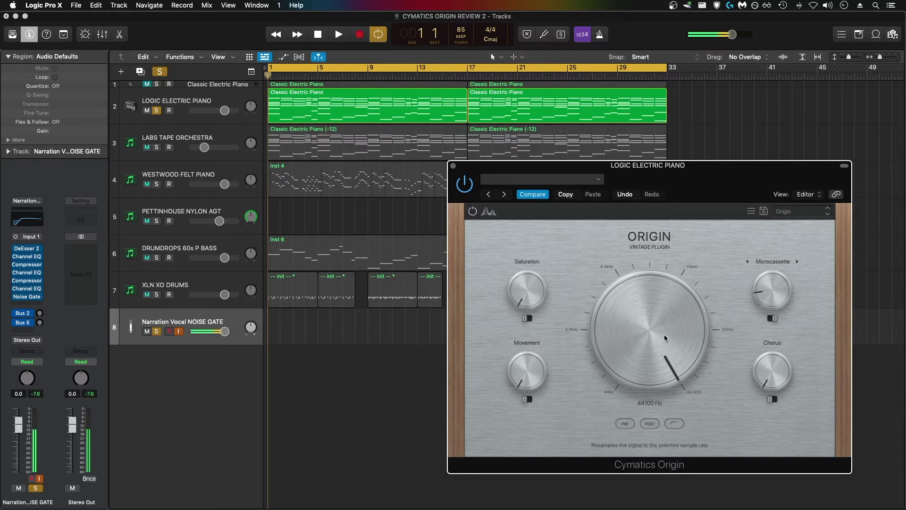
pyautogui.moveTo(662, 325); pyautogui.dragTo(590, 321)
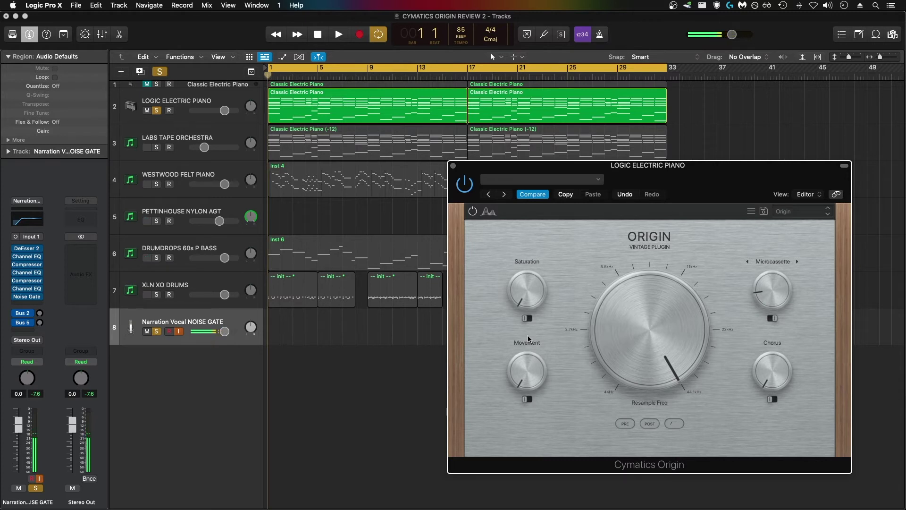
# Play the electric piano, raise Movement in stages to 81%, and compare the random and fixed wow/flutter modes before lowering it.
pyautogui.press('space')
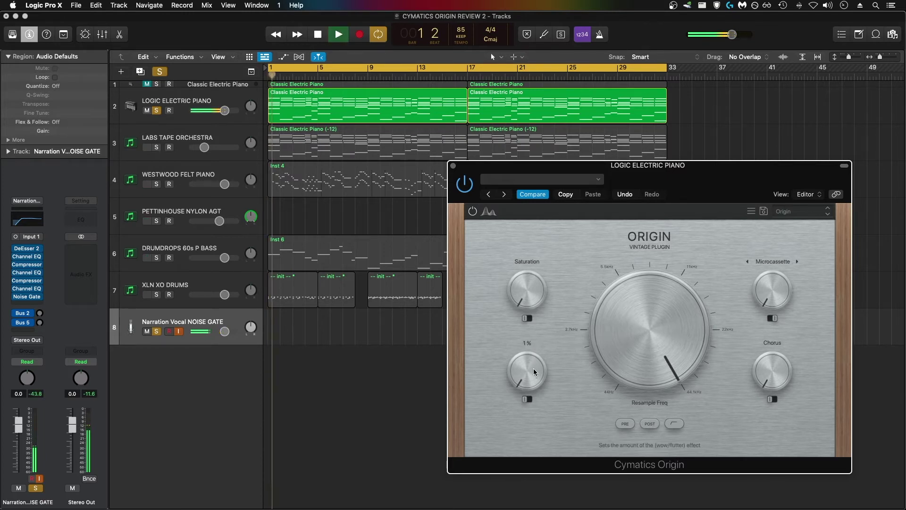
pyautogui.moveTo(534, 368)
pyautogui.mouseDown()
pyautogui.moveTo(539, 313)
pyautogui.moveTo(522, 358)
pyautogui.mouseUp()
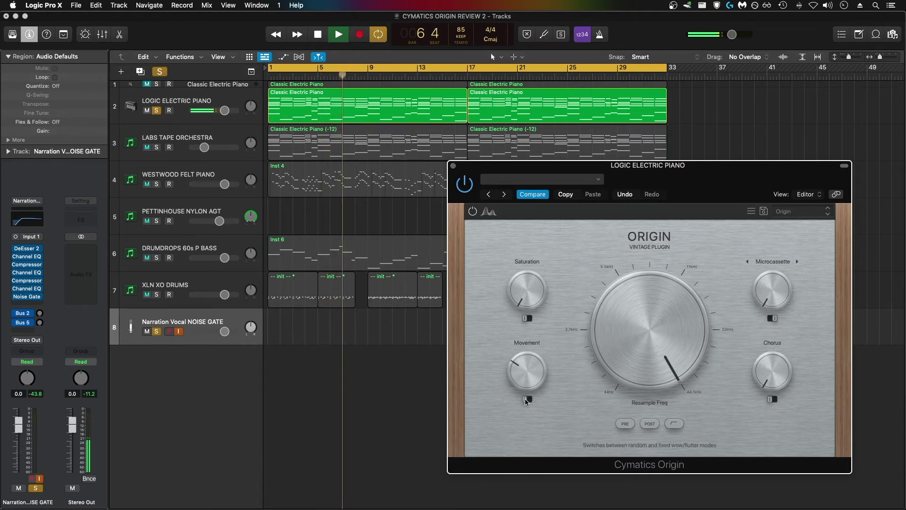
pyautogui.moveTo(530, 377); pyautogui.dragTo(541, 330)
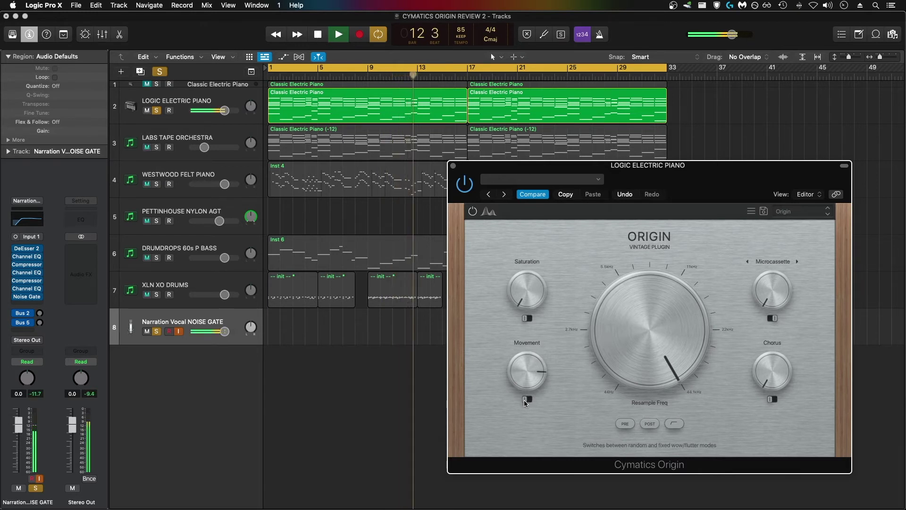
pyautogui.moveTo(529, 387)
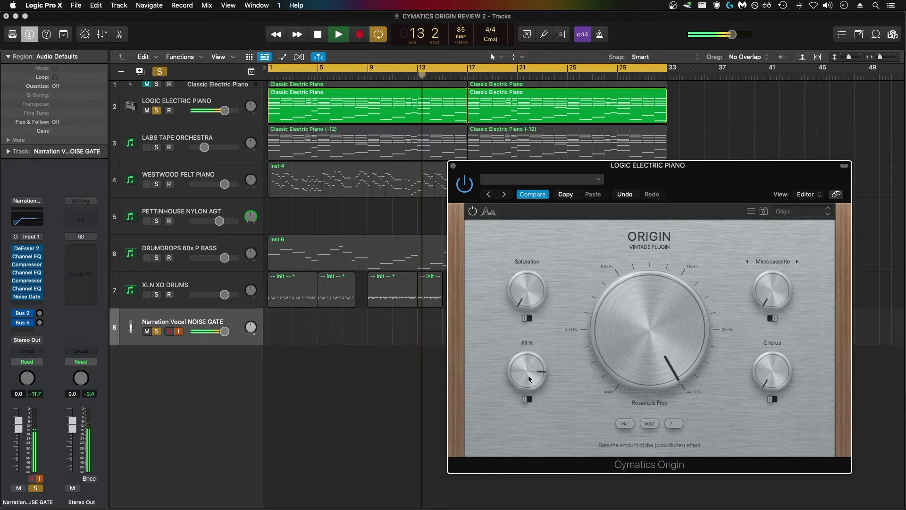
pyautogui.moveTo(526, 370)
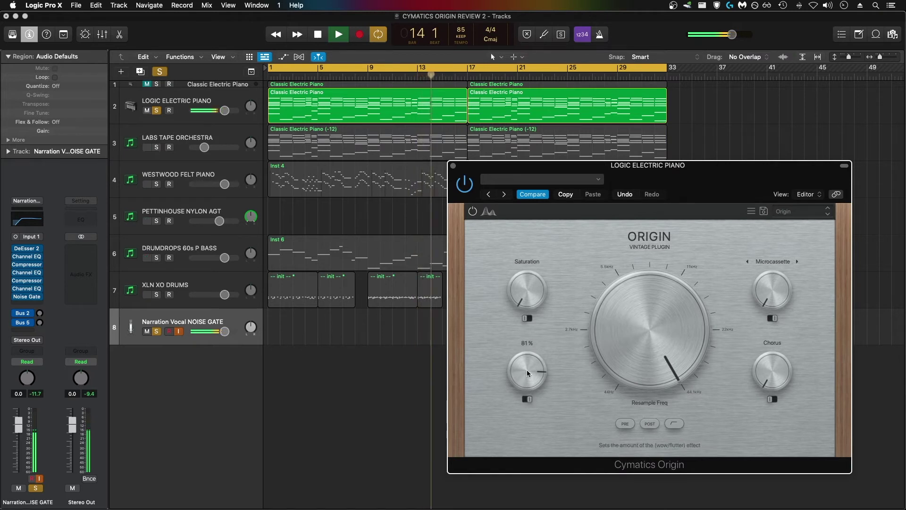
pyautogui.moveTo(527, 368); pyautogui.dragTo(521, 412)
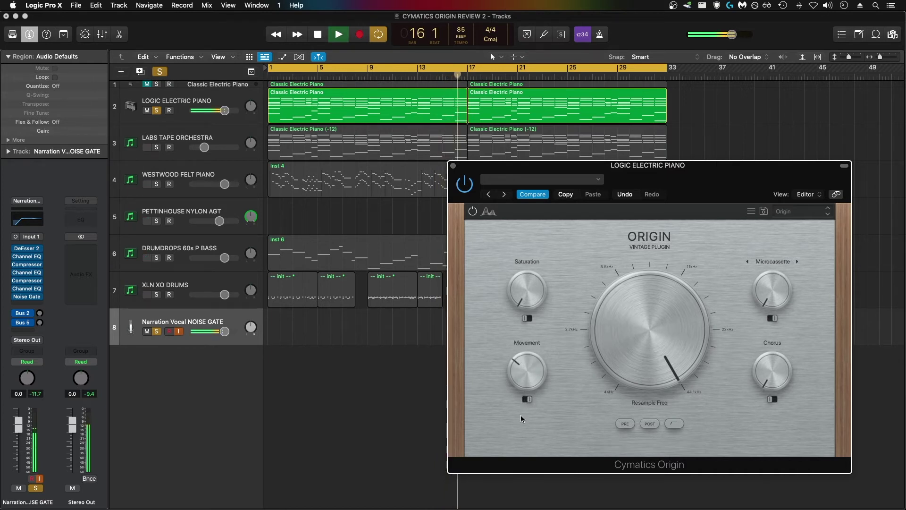
# Raise Movement above its midpoint, lower it to 21% while switching wow/flutter modes, and stop playback with the effect at zero.
pyautogui.moveTo(529, 369)
pyautogui.moveTo(528, 367); pyautogui.dragTo(537, 333)
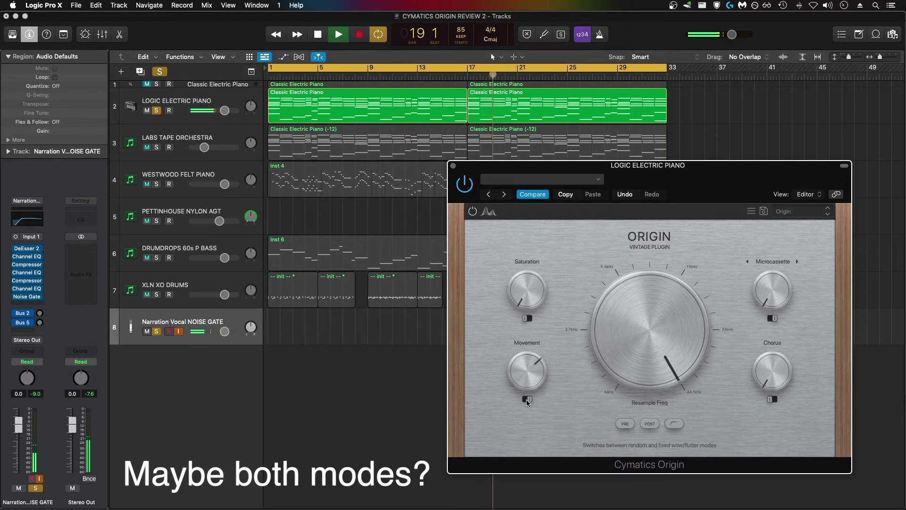
pyautogui.moveTo(531, 367)
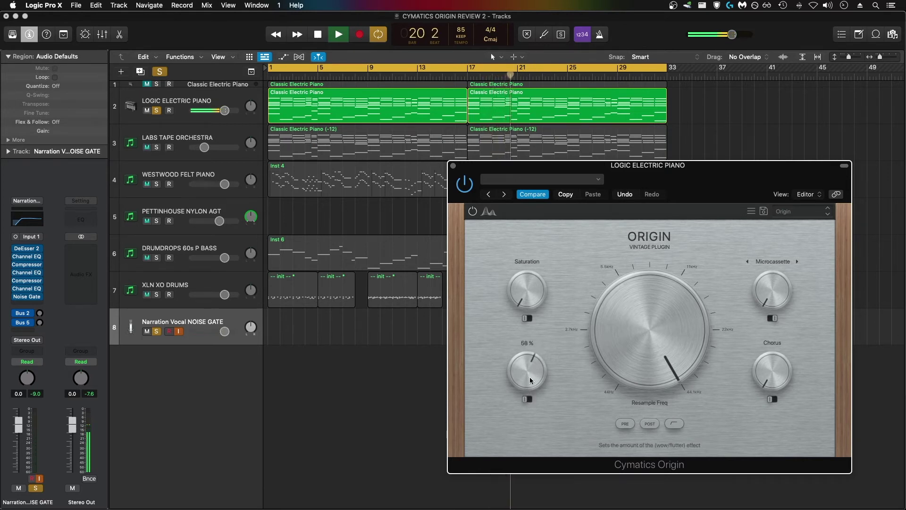
pyautogui.moveTo(530, 377); pyautogui.dragTo(523, 413)
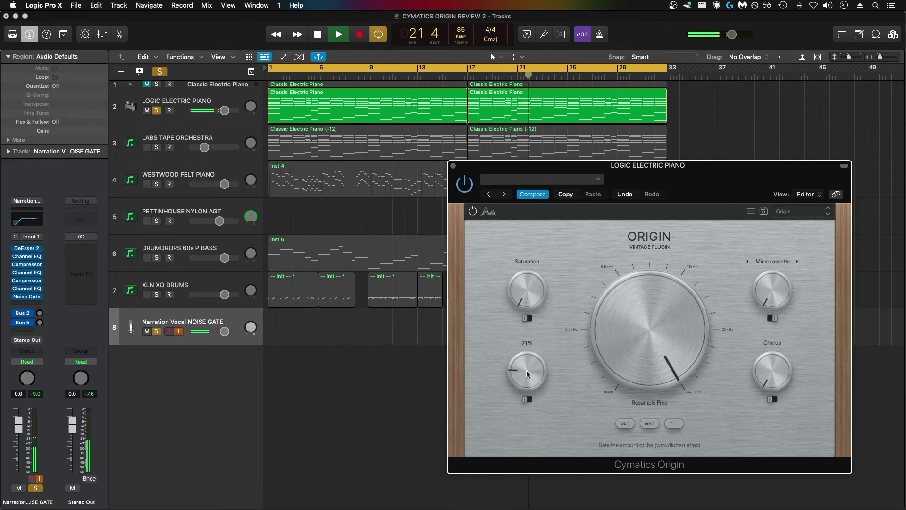
pyautogui.click(527, 399)
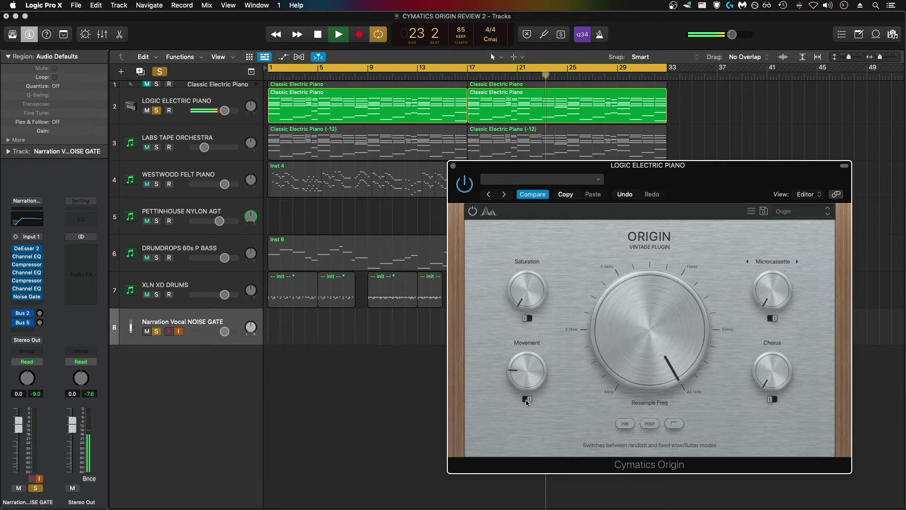
pyautogui.press('space')
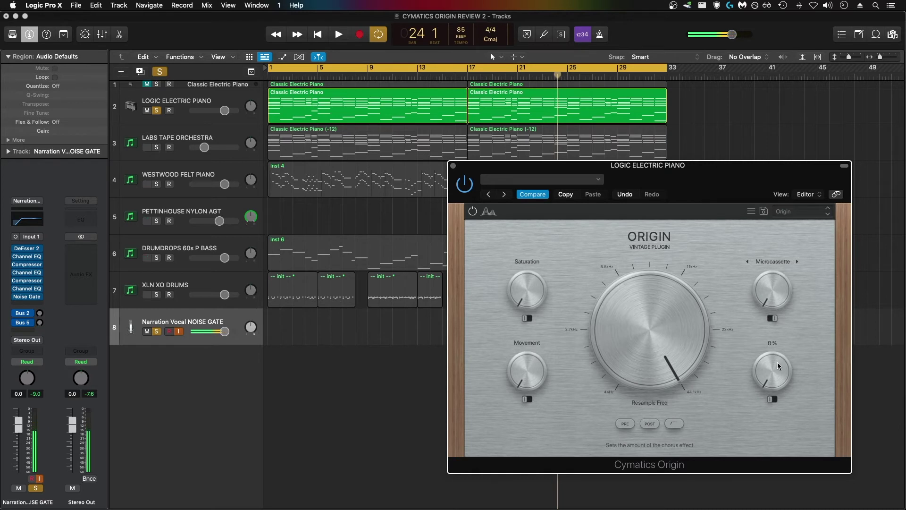
# Replay from the start, raise the Chorus to 30%, try the fast mode, and raise the amount to about three quarters.
pyautogui.press('Return')
pyautogui.press('space')
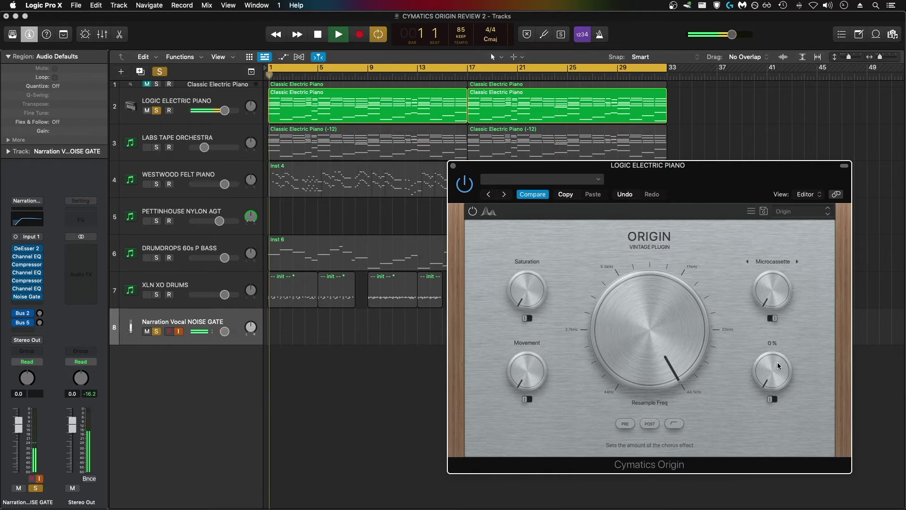
pyautogui.moveTo(772, 371); pyautogui.dragTo(778, 340)
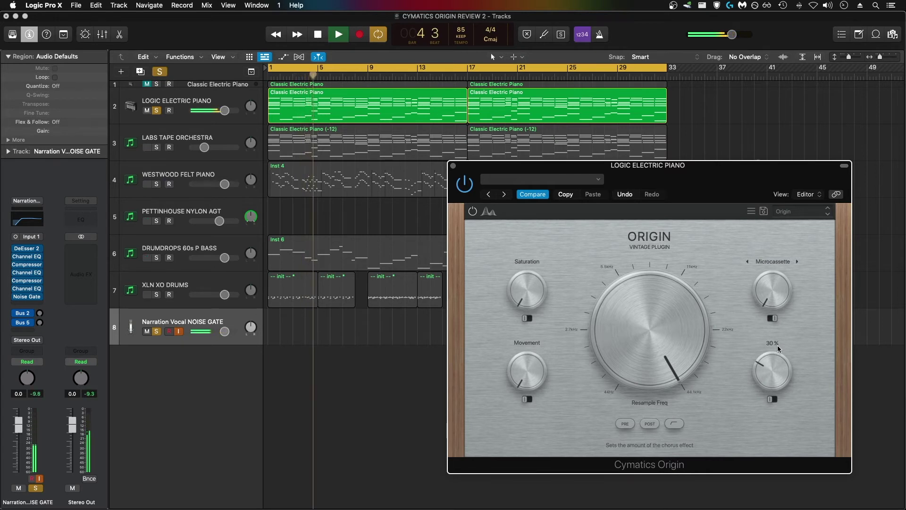
pyautogui.click(772, 399)
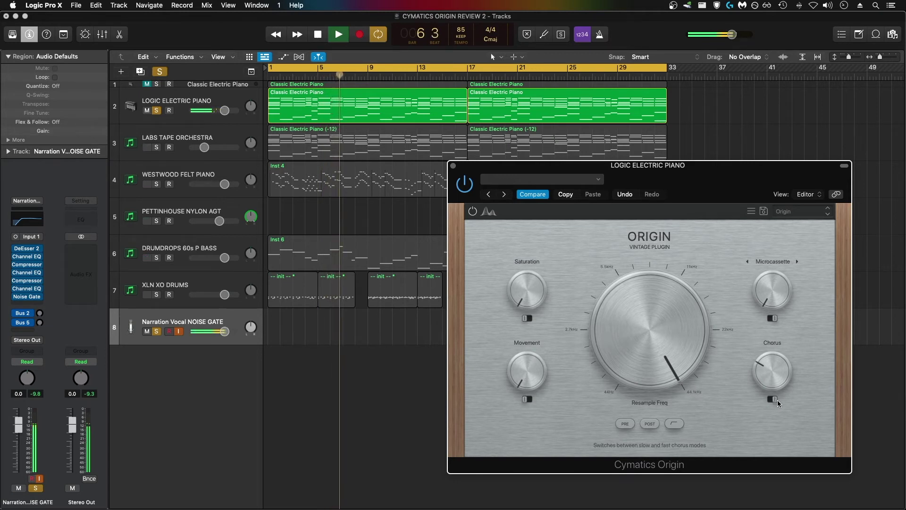
pyautogui.moveTo(772, 376)
pyautogui.moveTo(772, 373); pyautogui.dragTo(779, 329)
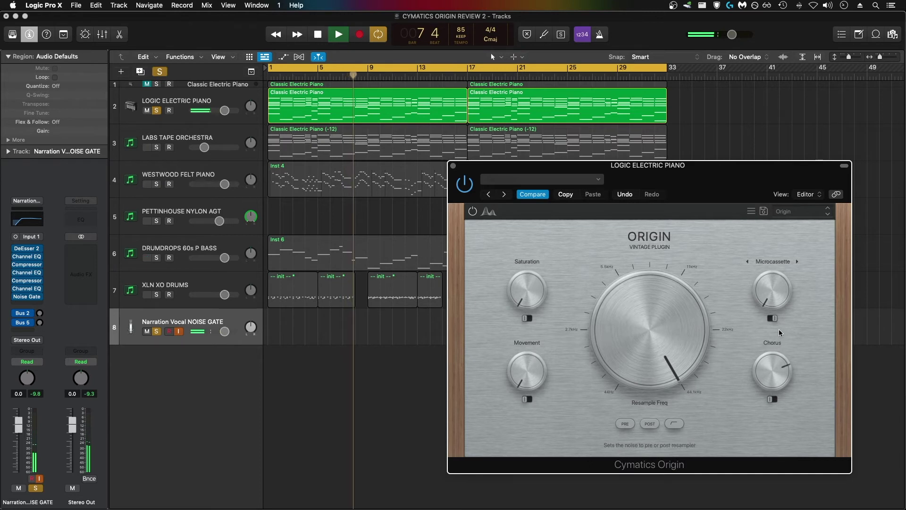
# Compare the slow and fast chorus modes, lower the Chorus to 31%, and stop playback with the Chorus reset to 0%.
pyautogui.click(772, 400)
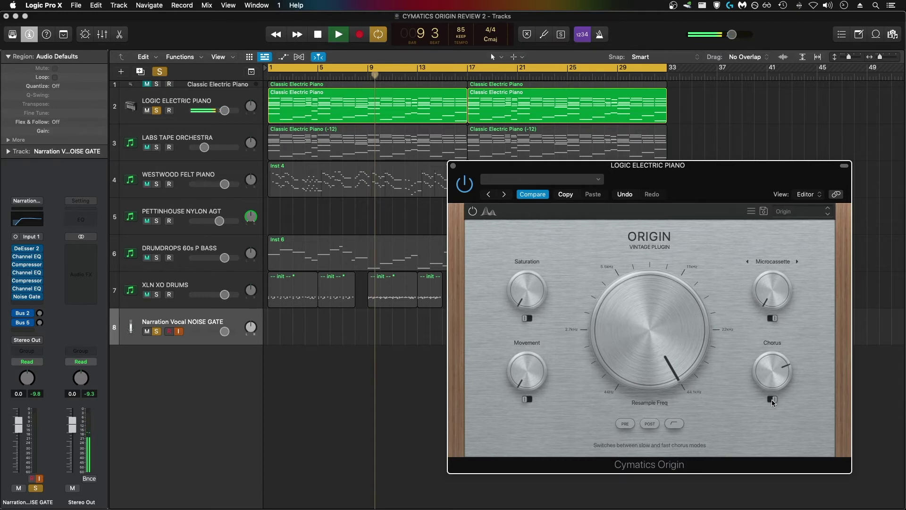
pyautogui.click(772, 400)
pyautogui.moveTo(774, 376)
pyautogui.moveTo(774, 376); pyautogui.dragTo(771, 416)
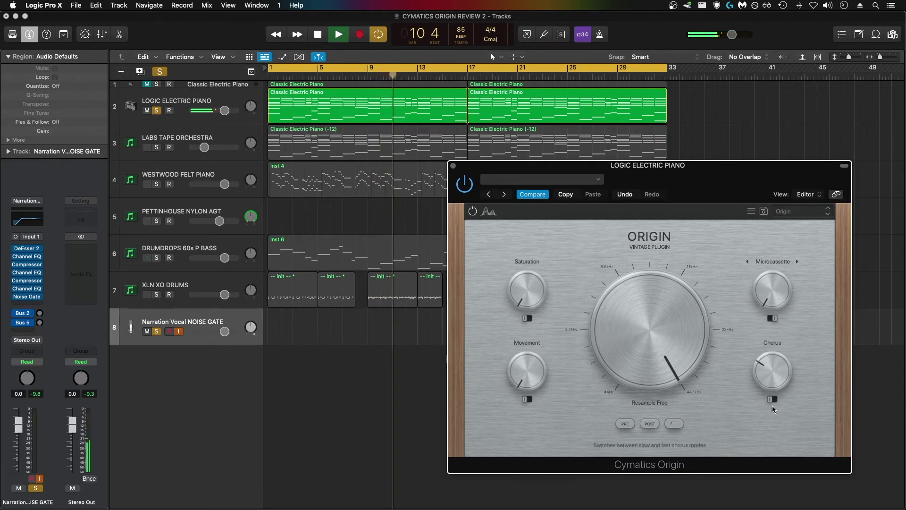
pyautogui.moveTo(774, 378)
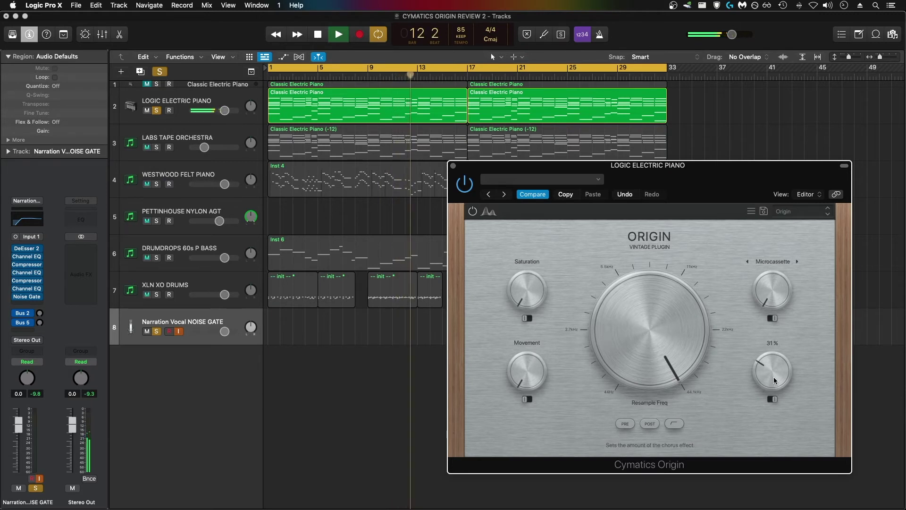
pyautogui.press('space')
pyautogui.keyDown('alt'); pyautogui.click(774, 373); pyautogui.keyUp('alt')
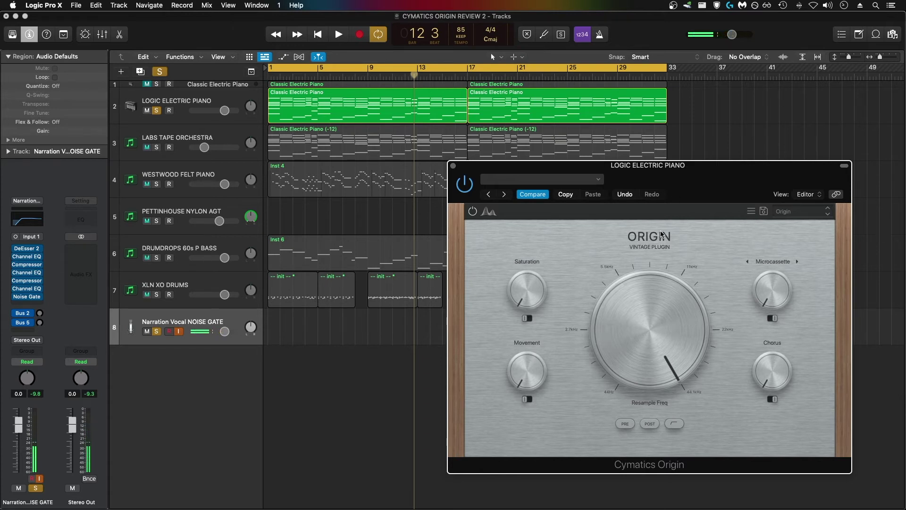
# During playback, set the resample frequency to 13560 Hz and blend in Cassette 2 noise at a very low level.
pyautogui.press('space')
pyautogui.moveTo(652, 313); pyautogui.dragTo(648, 349)
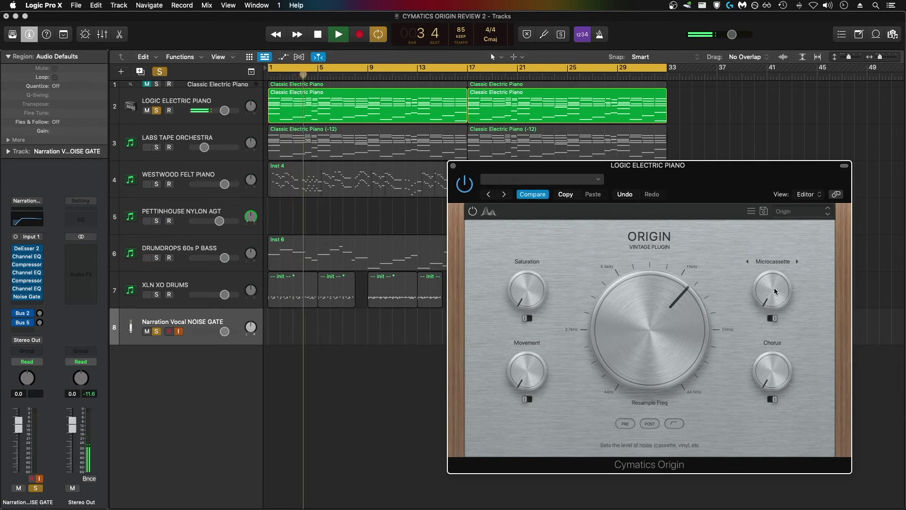
pyautogui.click(795, 264)
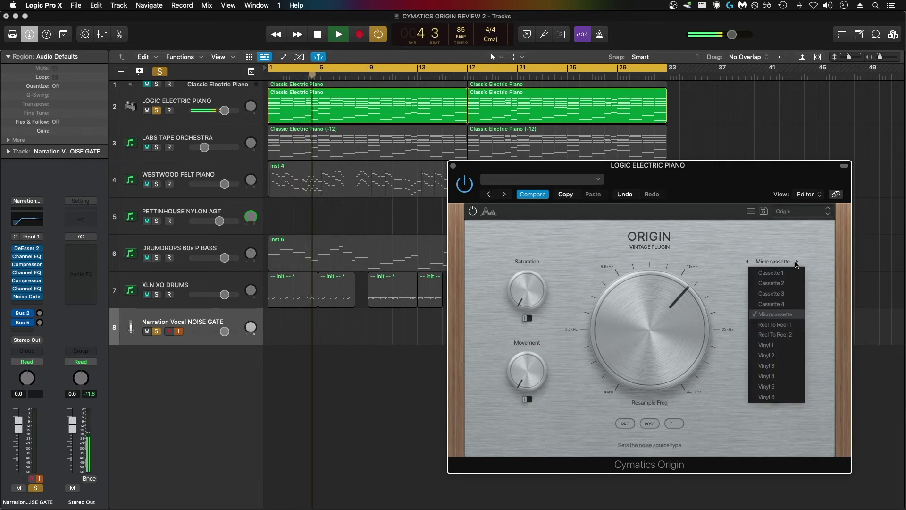
pyautogui.click(776, 283)
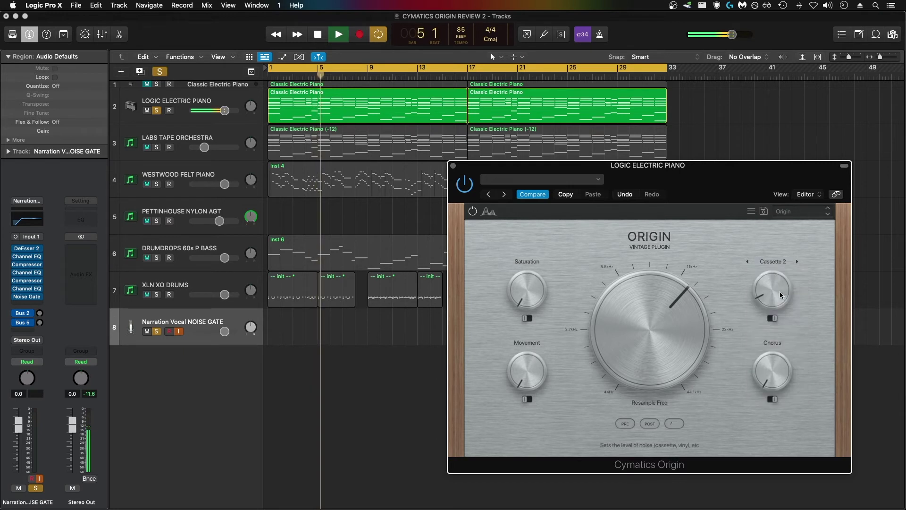
pyautogui.moveTo(780, 291); pyautogui.dragTo(780, 299)
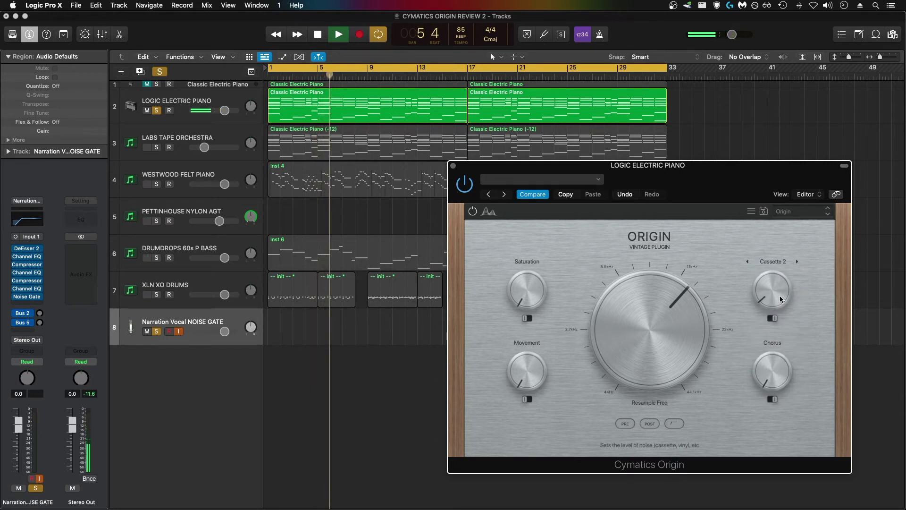
# Raise the Saturation to about a quarter and set Movement to 11%.
pyautogui.click(522, 294)
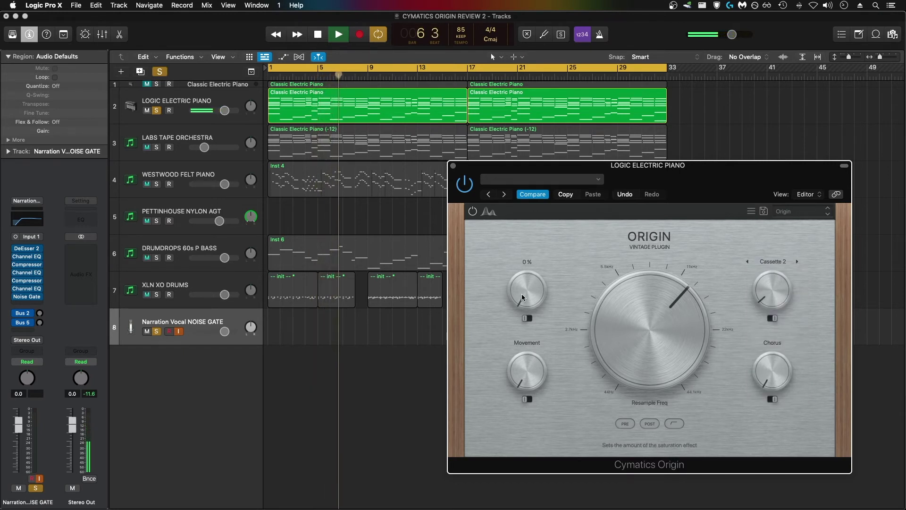
pyautogui.moveTo(522, 293); pyautogui.dragTo(523, 279)
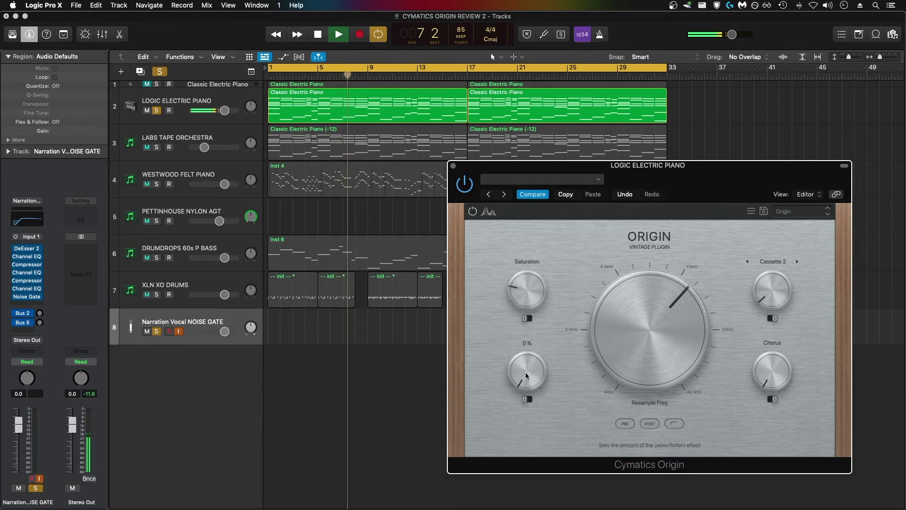
pyautogui.moveTo(526, 372); pyautogui.dragTo(525, 362)
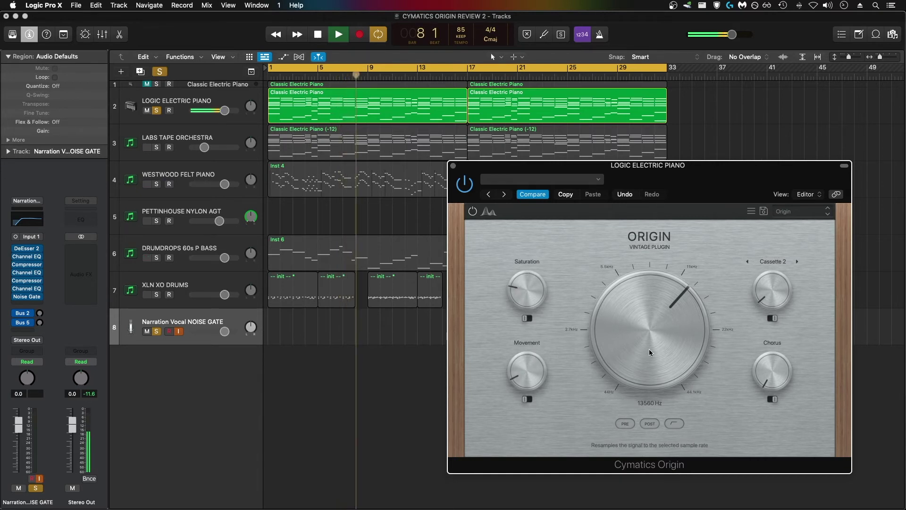
pyautogui.moveTo(533, 380)
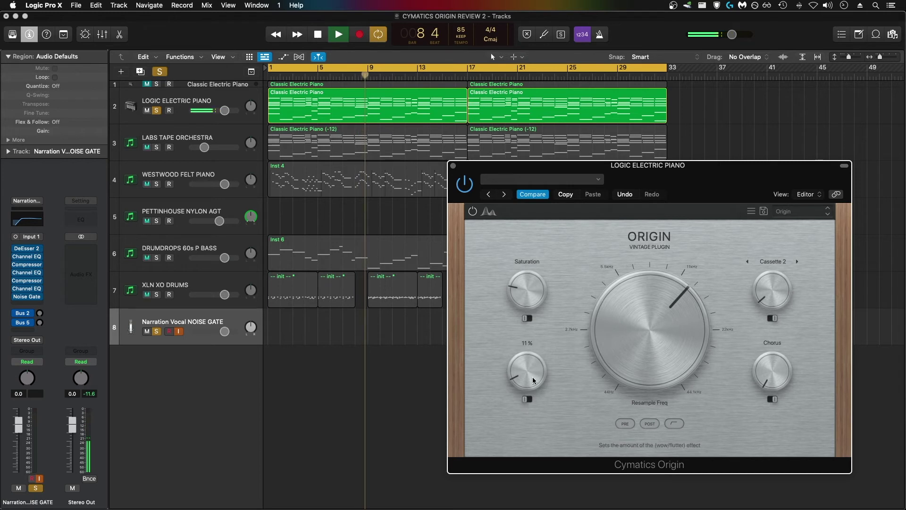
# Raise the Chorus to about a quarter, try the fast mode before returning to slow, and stop playback.
pyautogui.moveTo(789, 364); pyautogui.dragTo(790, 339)
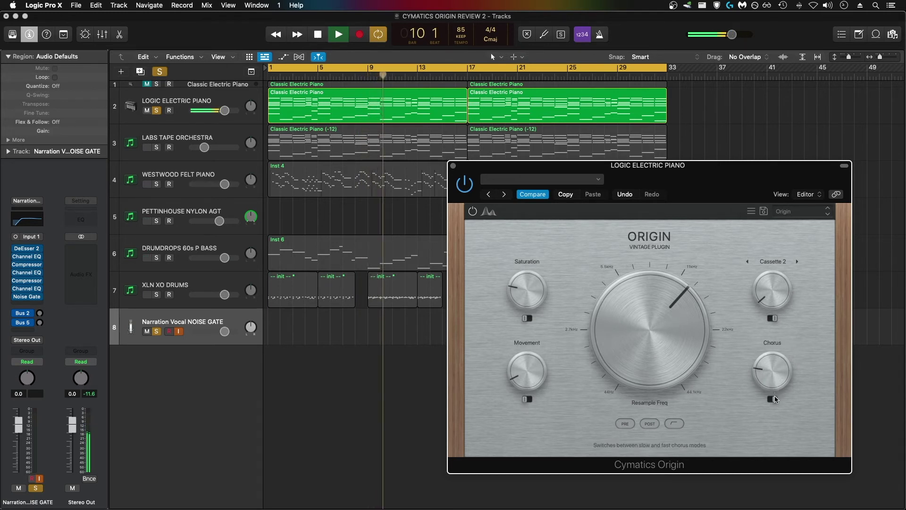
pyautogui.moveTo(770, 369)
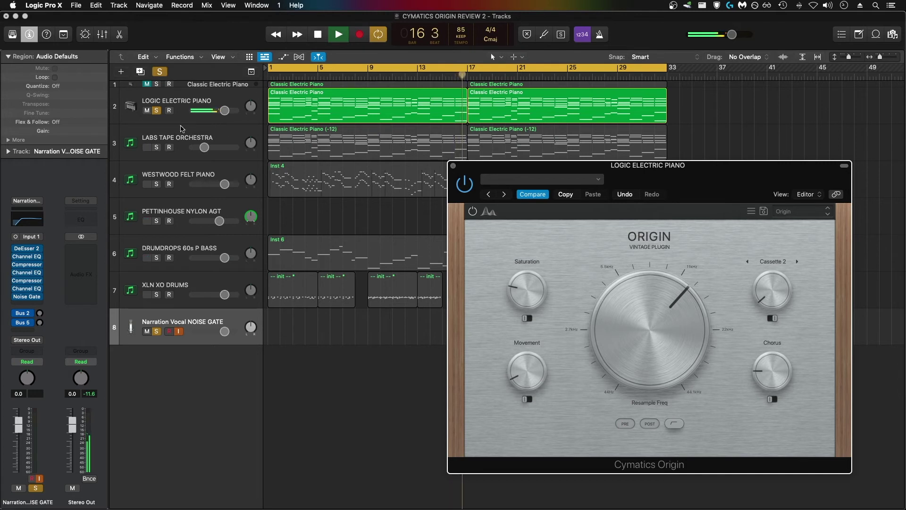
pyautogui.press('space')
# Play the full arrangement from the start with the electric piano and narration tracks unsoloed and the narration muted.
pyautogui.click(392, 87)
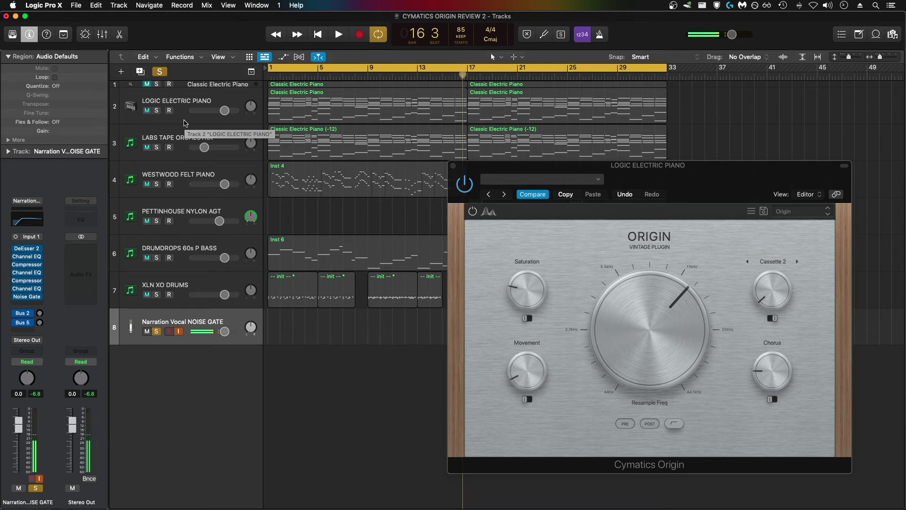
pyautogui.press('space')
pyautogui.press('s')
pyautogui.press('m')
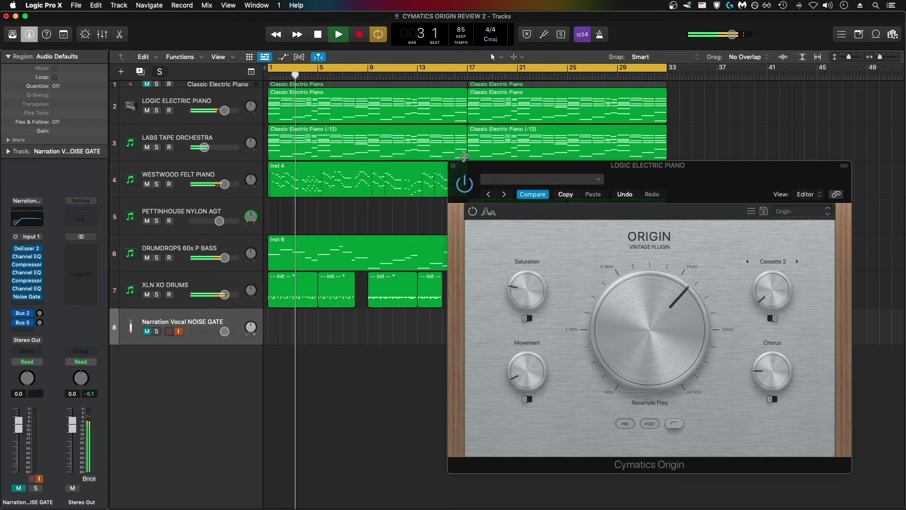
# Close the electric piano's plugin, open Cymatics Origin on the XLN XO drums track and load the Next Door factory preset.
pyautogui.click(454, 167)
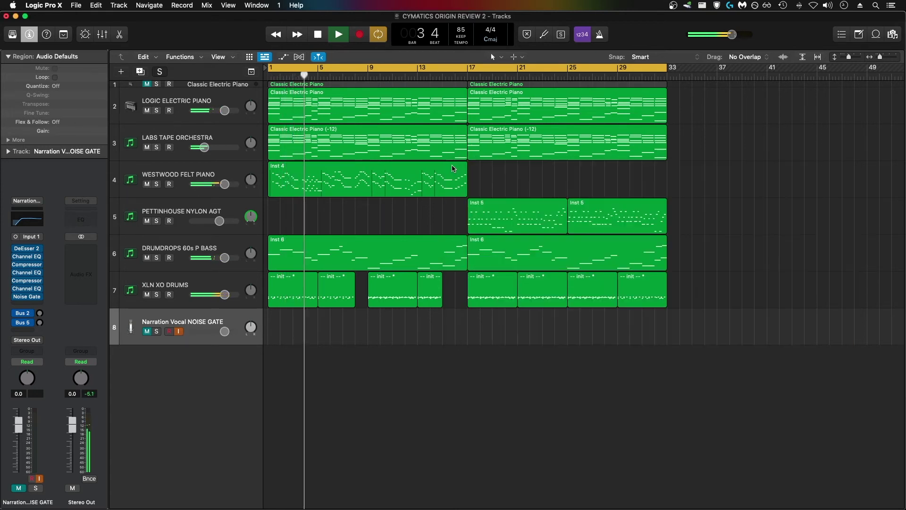
pyautogui.click(211, 277)
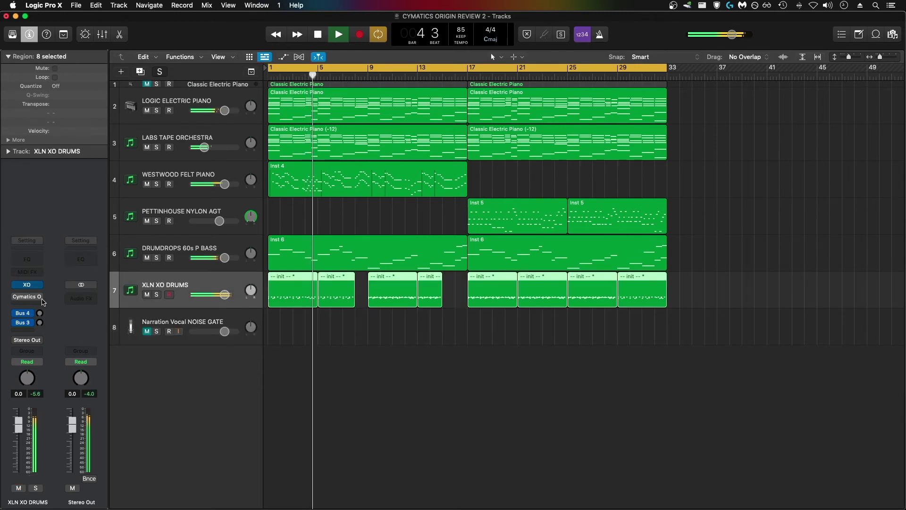
pyautogui.click(16, 299)
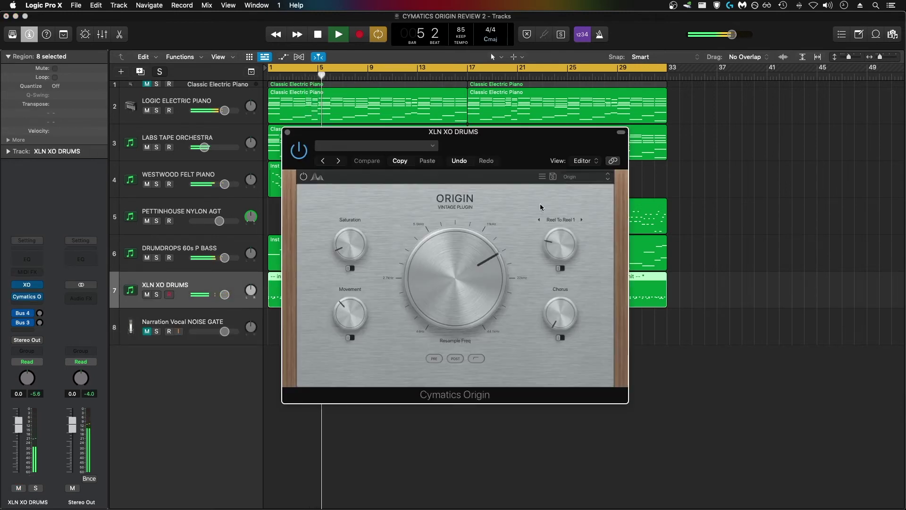
pyautogui.click(559, 182)
pyautogui.click(576, 181)
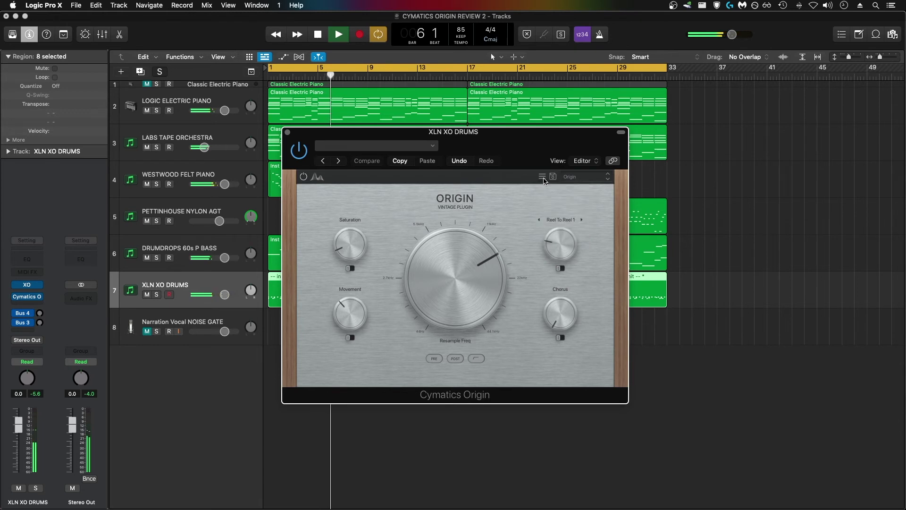
pyautogui.click(576, 180)
pyautogui.moveTo(602, 188)
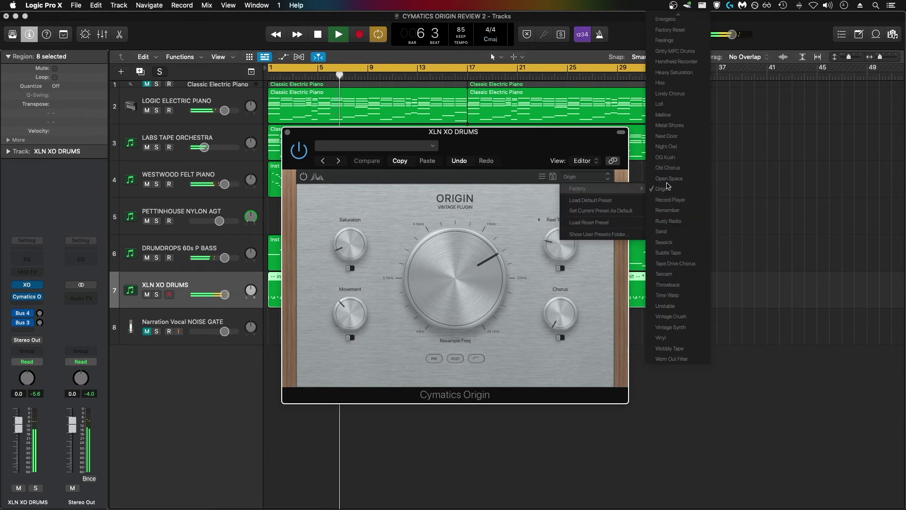
pyautogui.click(679, 137)
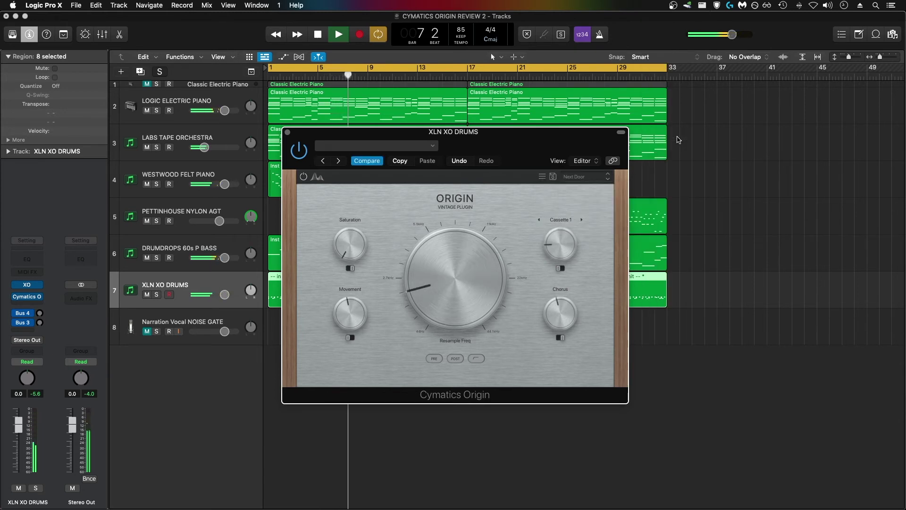
# Raise the drums' resample frequency to about 22 kHz, reduce Movement to 9% and turn the Chorus all the way down.
pyautogui.moveTo(503, 276)
pyautogui.moveTo(483, 284); pyautogui.dragTo(485, 227)
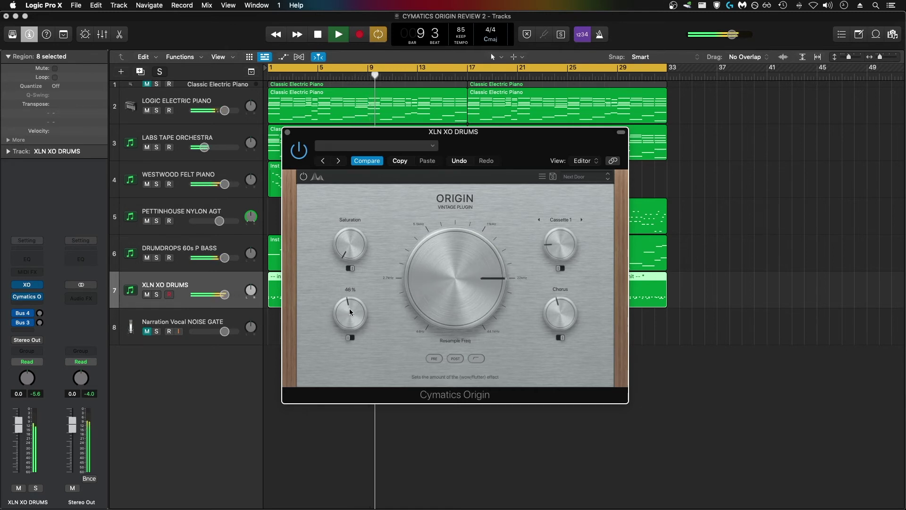
pyautogui.moveTo(350, 314); pyautogui.dragTo(351, 342)
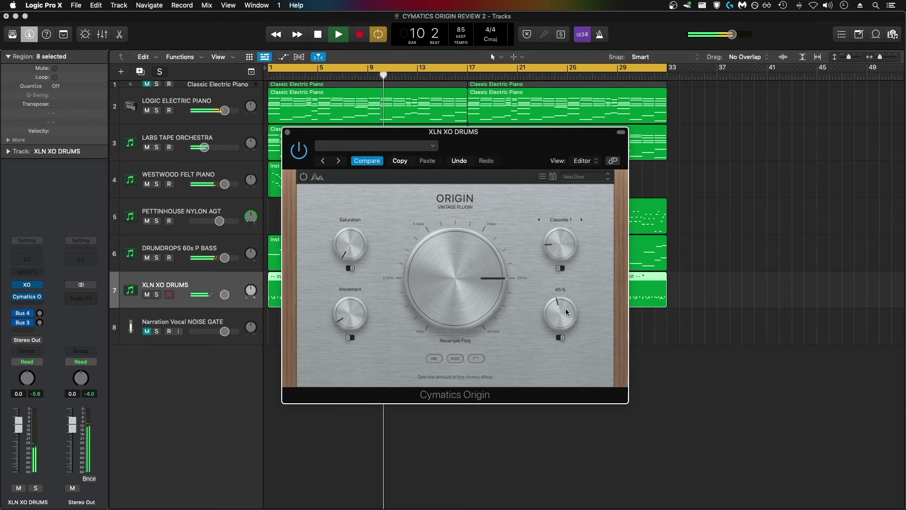
pyautogui.moveTo(566, 312); pyautogui.dragTo(565, 330)
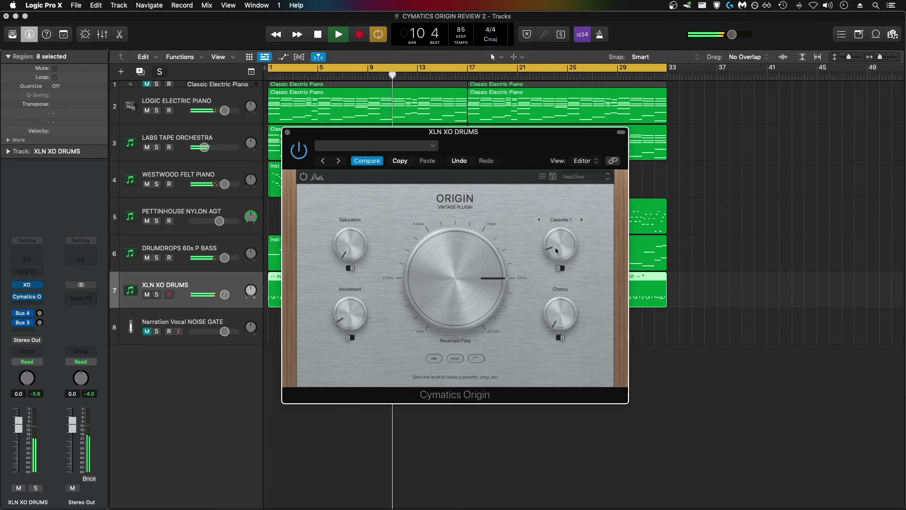
# Raise the drums' Saturation to about a quarter and set the resample frequency to 10145 Hz.
pyautogui.moveTo(464, 260); pyautogui.dragTo(463, 229)
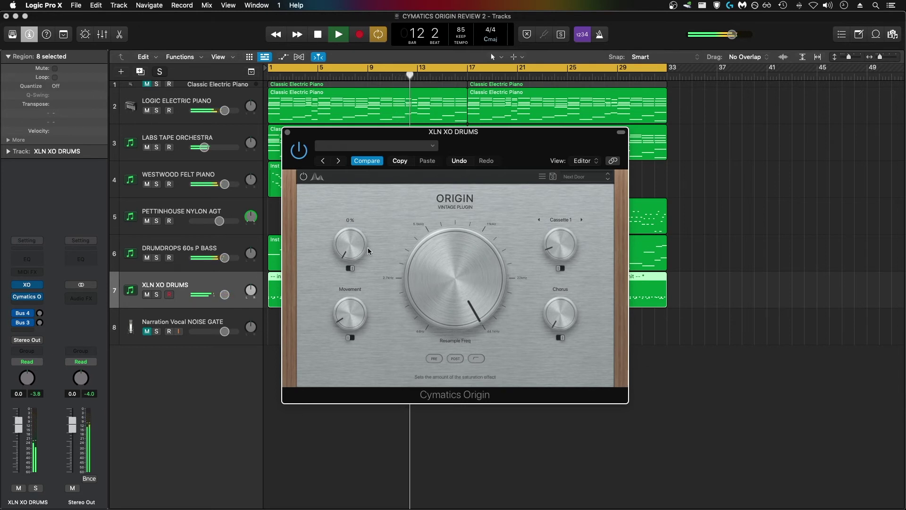
pyautogui.moveTo(368, 247); pyautogui.dragTo(364, 226)
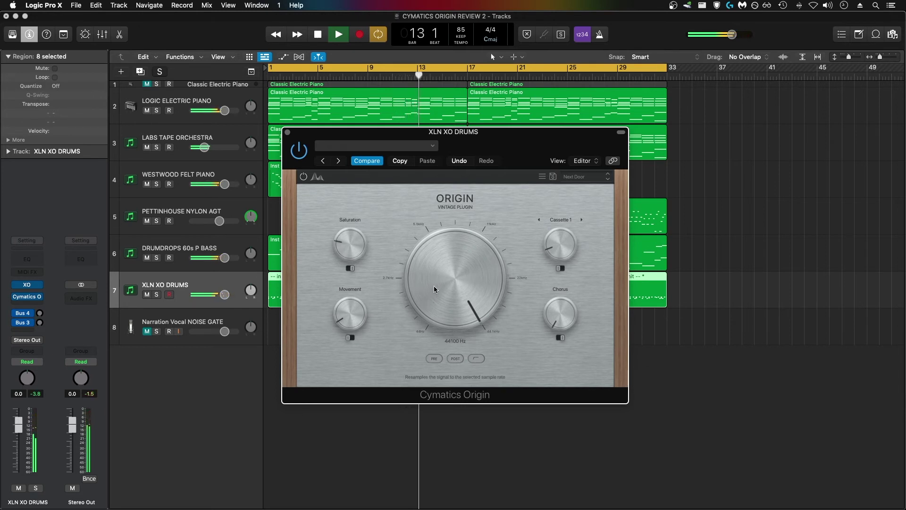
pyautogui.moveTo(434, 287); pyautogui.dragTo(443, 321)
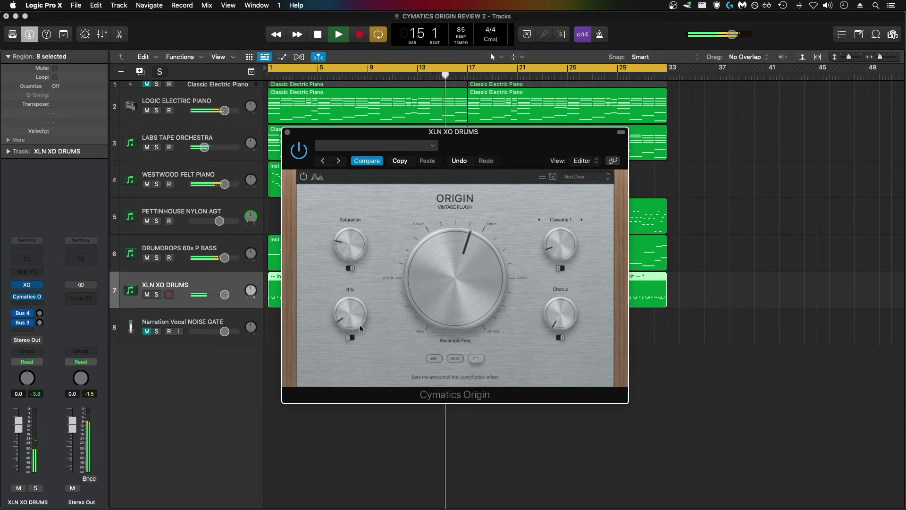
pyautogui.moveTo(353, 321)
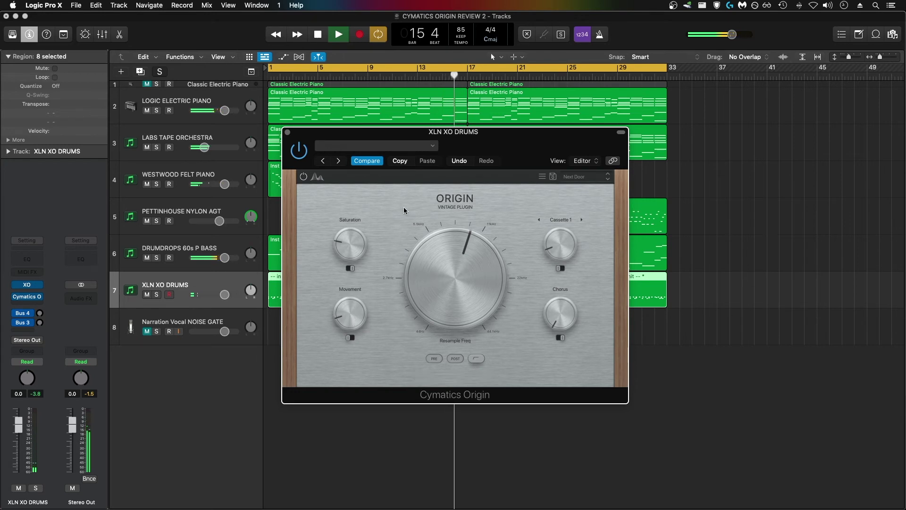
# Lower the drums' Cassette 1 noise level and raise the resample frequency to slightly above 22 kHz.
pyautogui.moveTo(503, 146); pyautogui.dragTo(580, 189)
pyautogui.moveTo(641, 286)
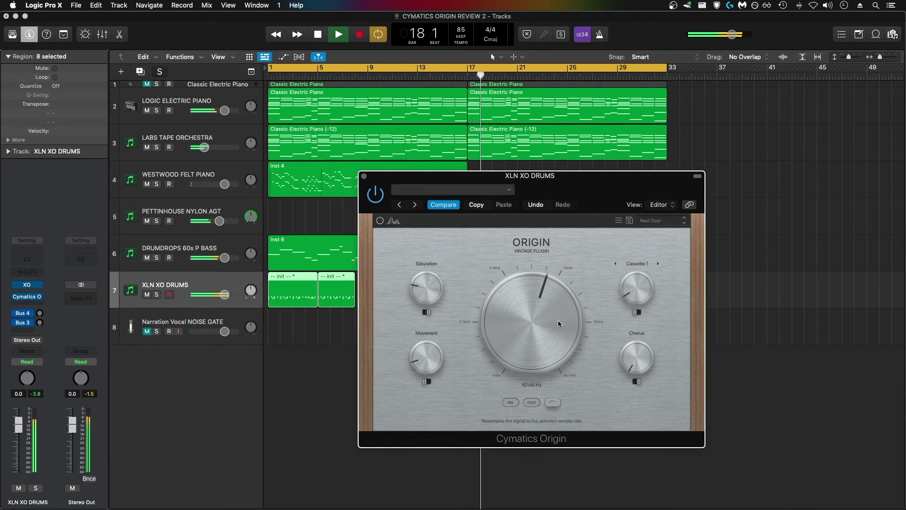
pyautogui.moveTo(557, 320); pyautogui.dragTo(559, 293)
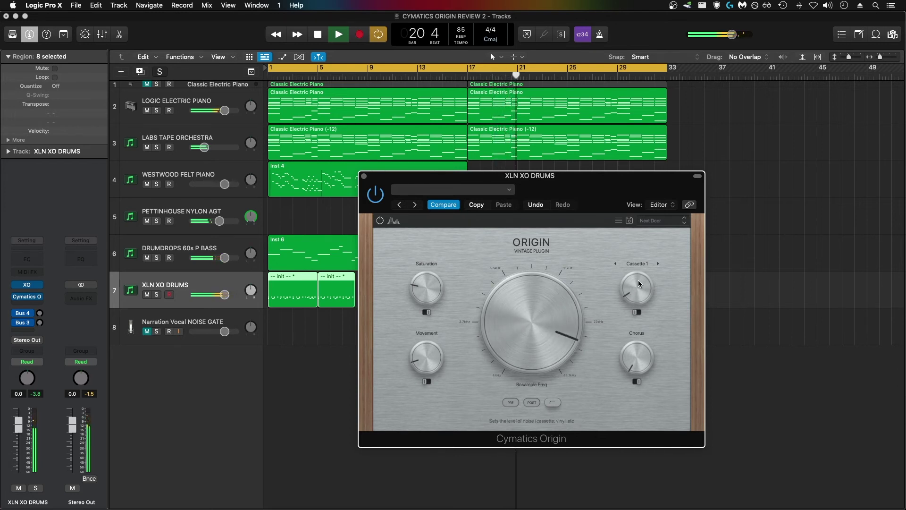
# Load the 1900s factory preset on the drums, increase Saturation and Movement, and set the resample frequency to 2936 Hz.
pyautogui.click(652, 220)
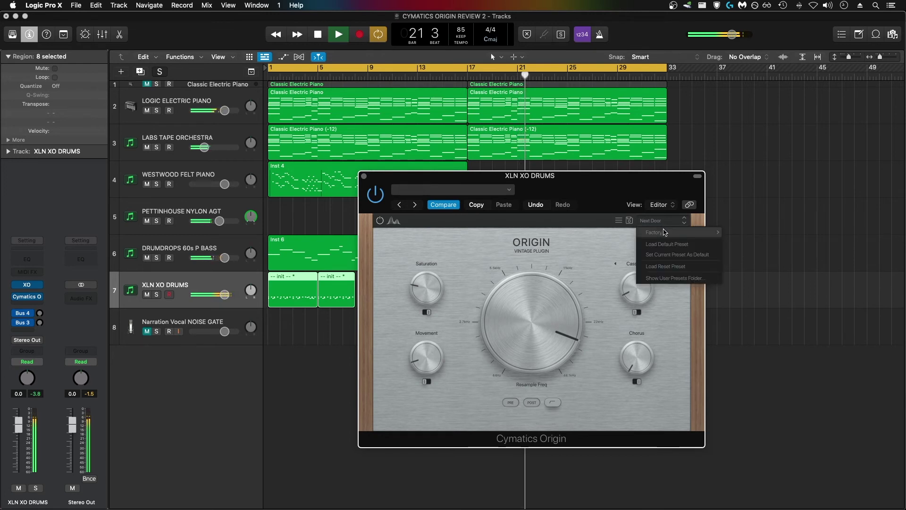
pyautogui.moveTo(671, 232)
pyautogui.click(740, 20)
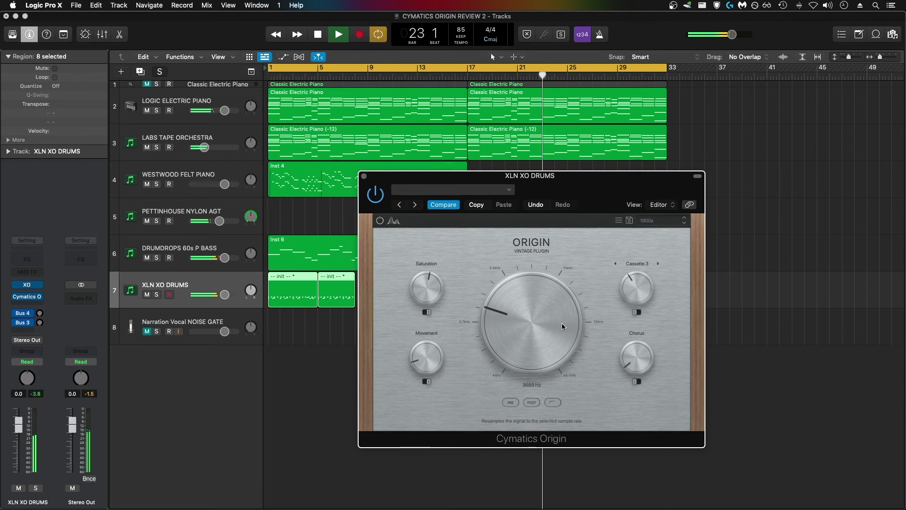
pyautogui.moveTo(431, 298); pyautogui.dragTo(429, 283)
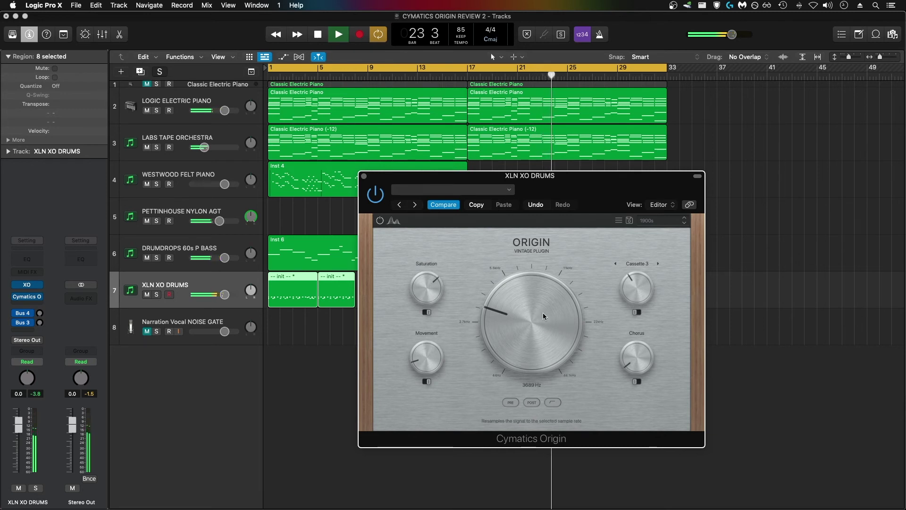
pyautogui.moveTo(433, 362)
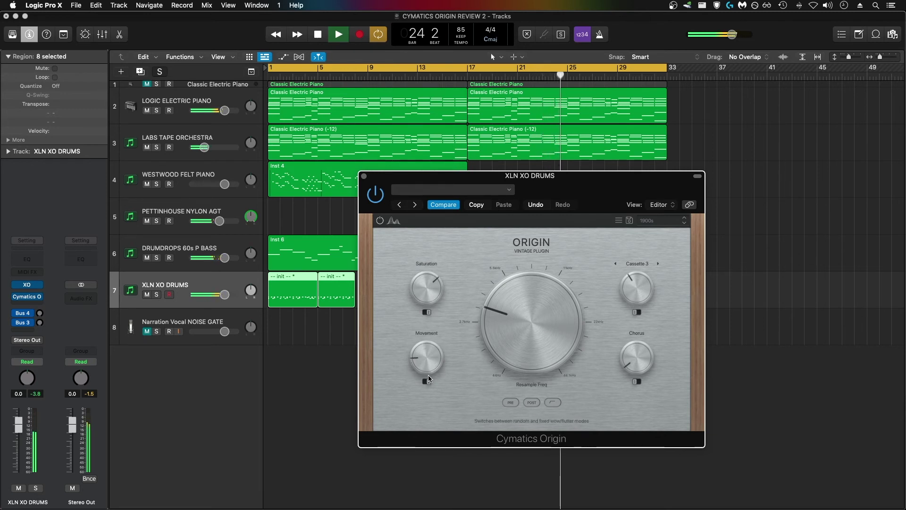
pyautogui.moveTo(529, 334); pyautogui.dragTo(529, 336)
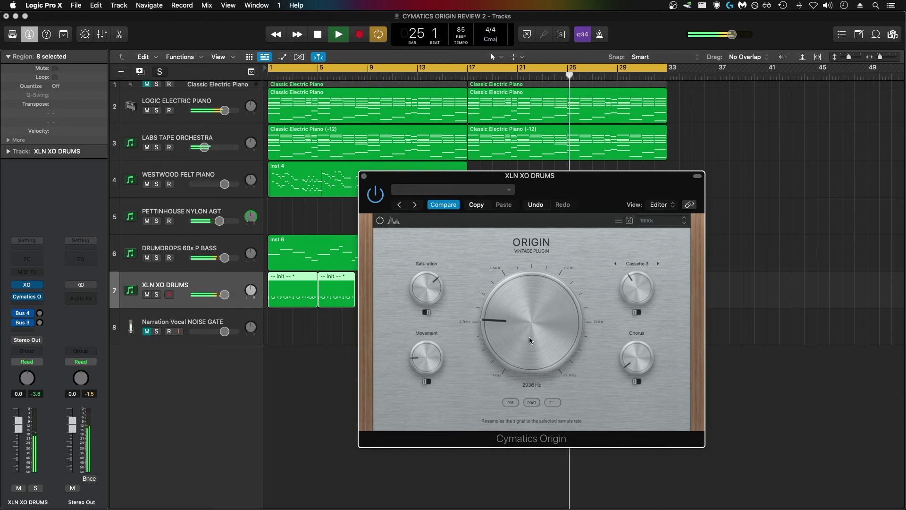
pyautogui.moveTo(636, 366)
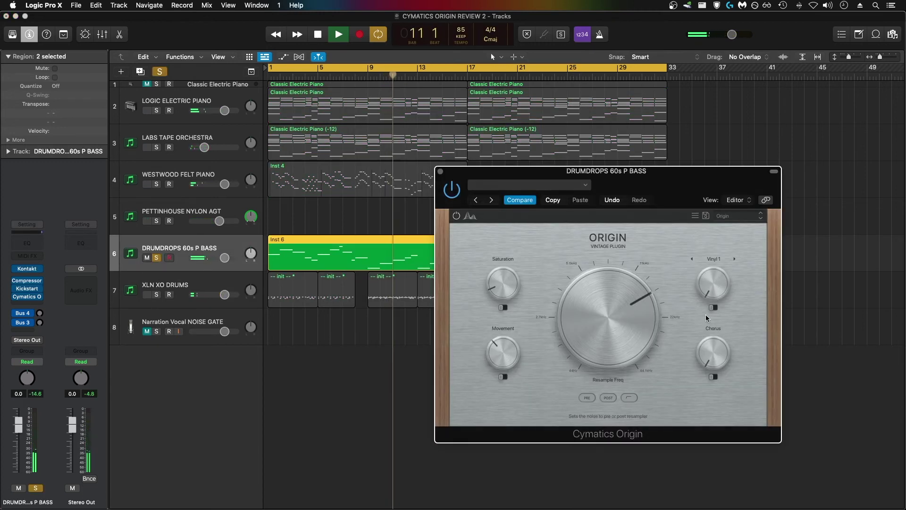
# With the P Bass soloed, raise its Origin Saturation to about a third and set the resample frequency to 8613 Hz.
pyautogui.moveTo(637, 321)
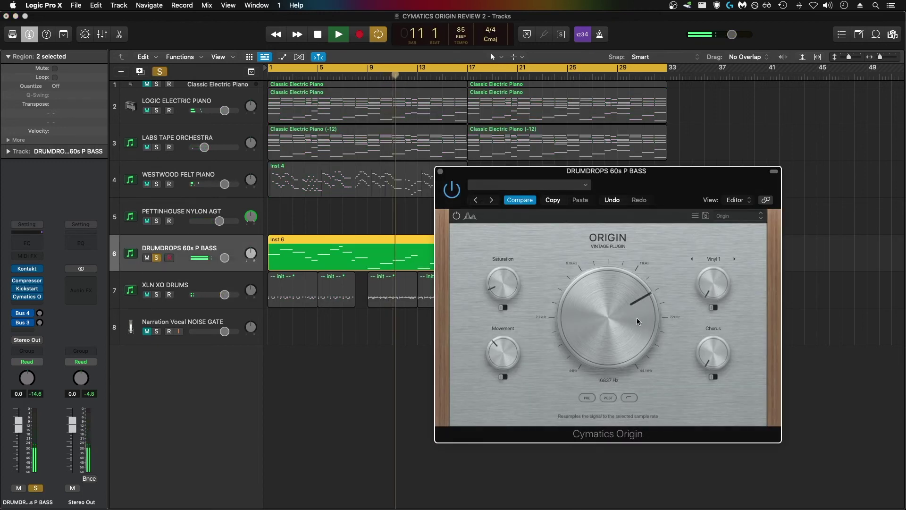
pyautogui.moveTo(501, 273); pyautogui.dragTo(501, 261)
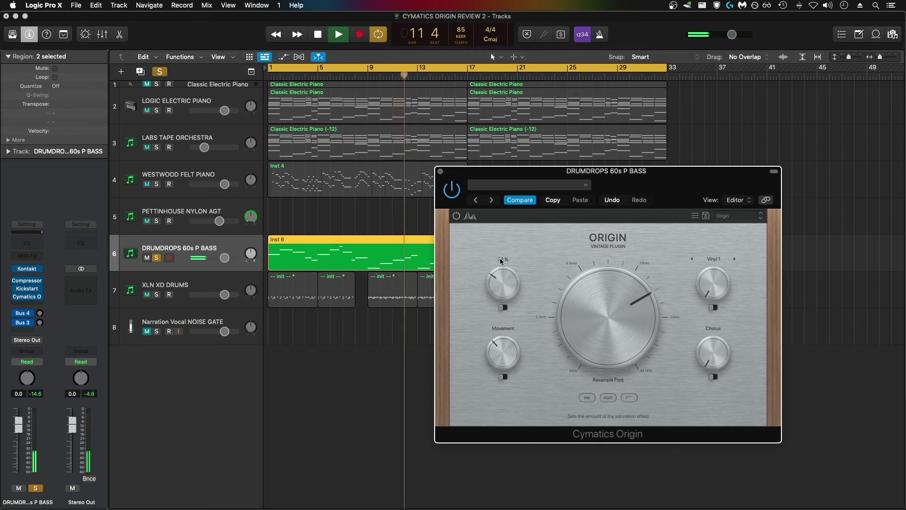
pyautogui.moveTo(604, 305); pyautogui.dragTo(608, 325)
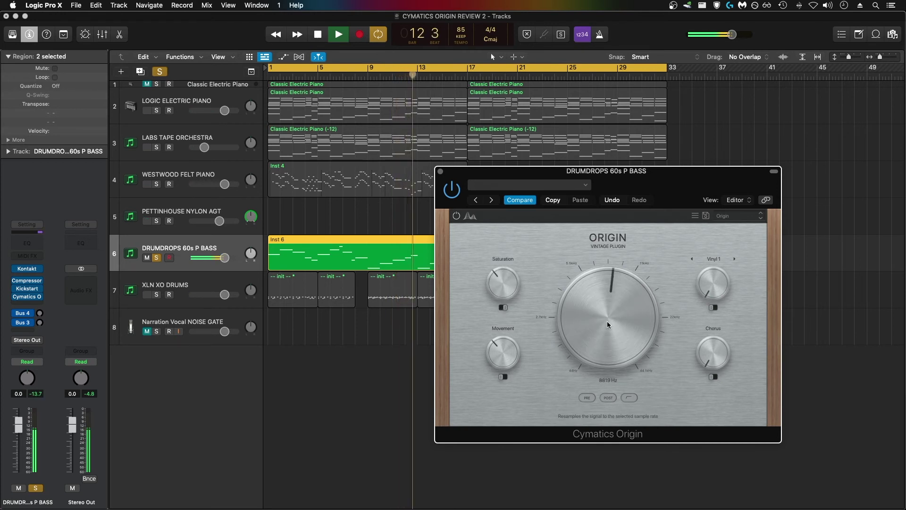
pyautogui.moveTo(491, 366)
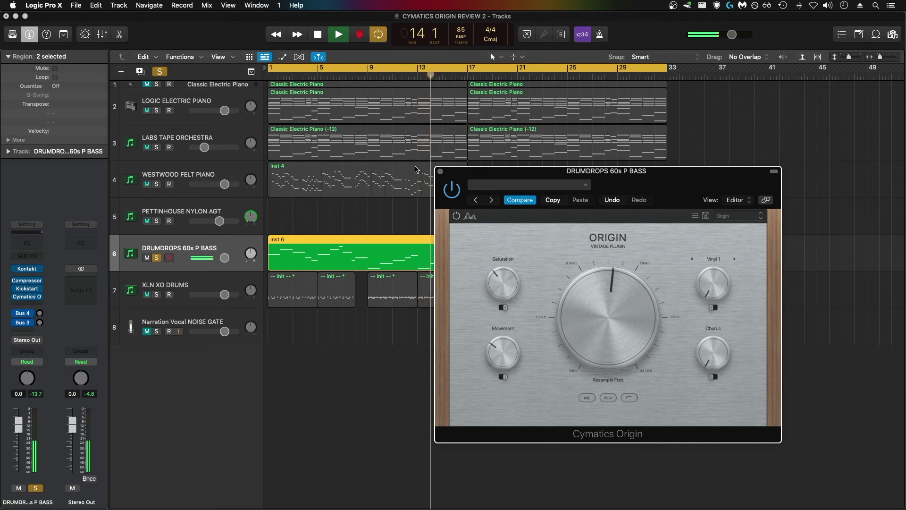
# Close the bass's plugin, unsolo the bass track and raise its volume to 2.7 dB.
pyautogui.click(441, 171)
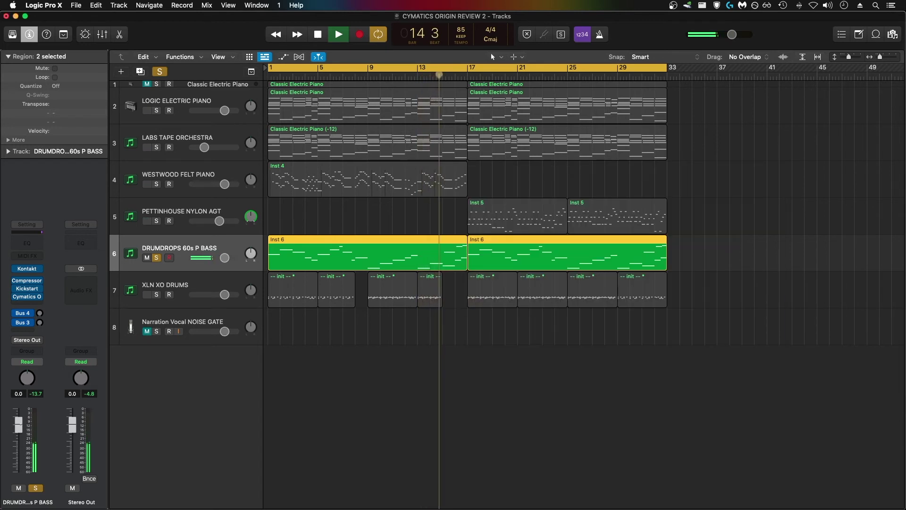
pyautogui.click(157, 258)
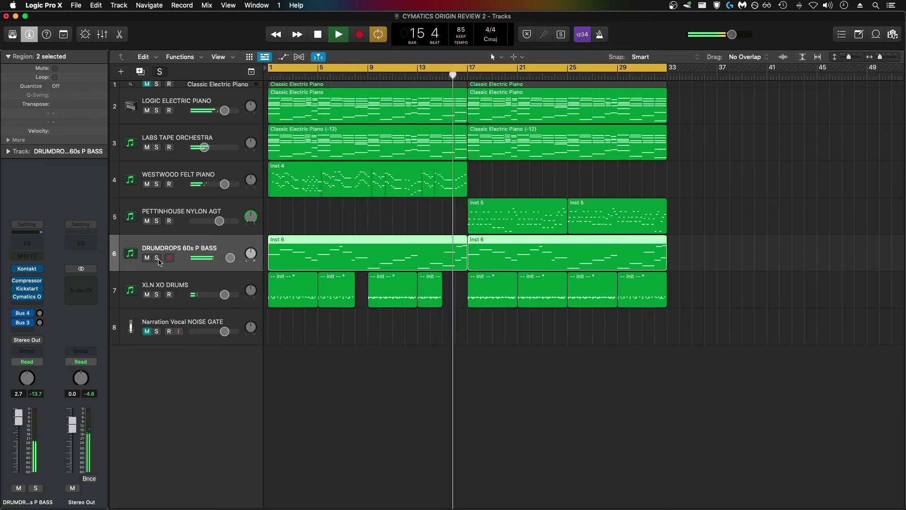
# Replay the mix from the start, open Cymatics Origin on the felt piano and set its resample frequency to 5258 Hz.
pyautogui.click(187, 171)
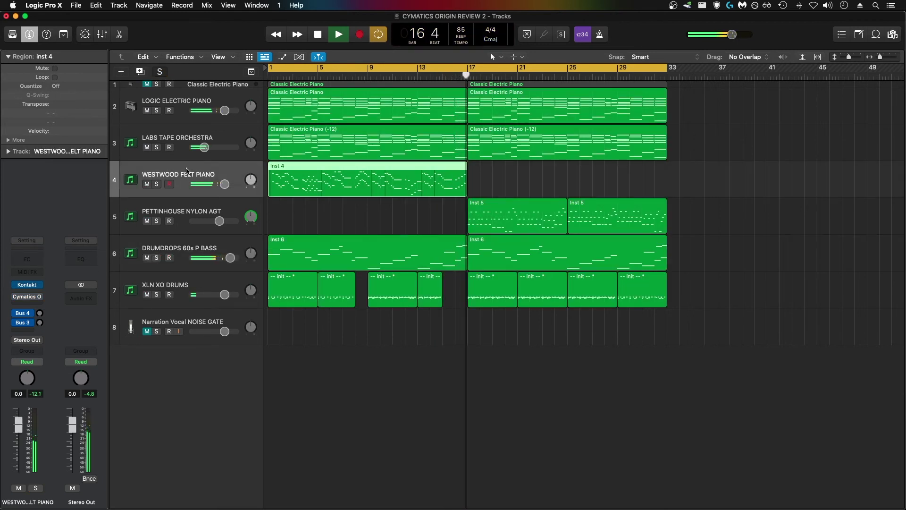
pyautogui.press('Return')
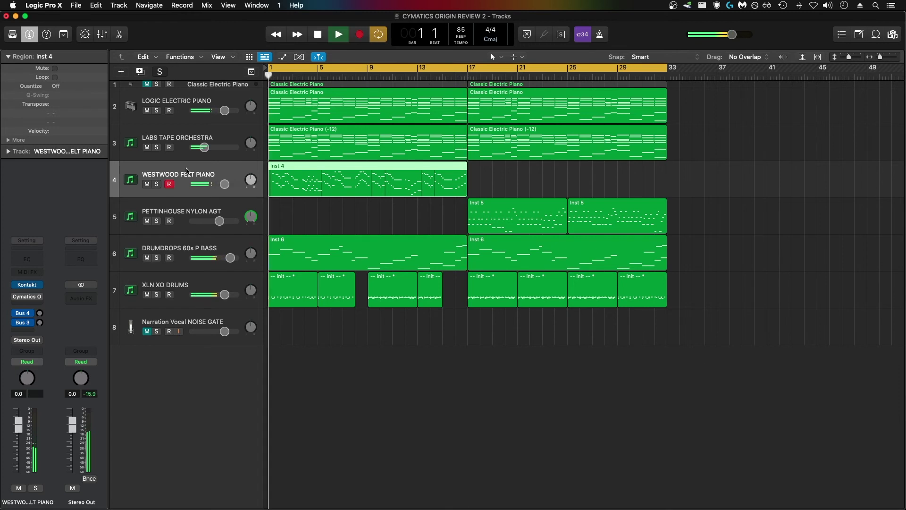
pyautogui.click(22, 297)
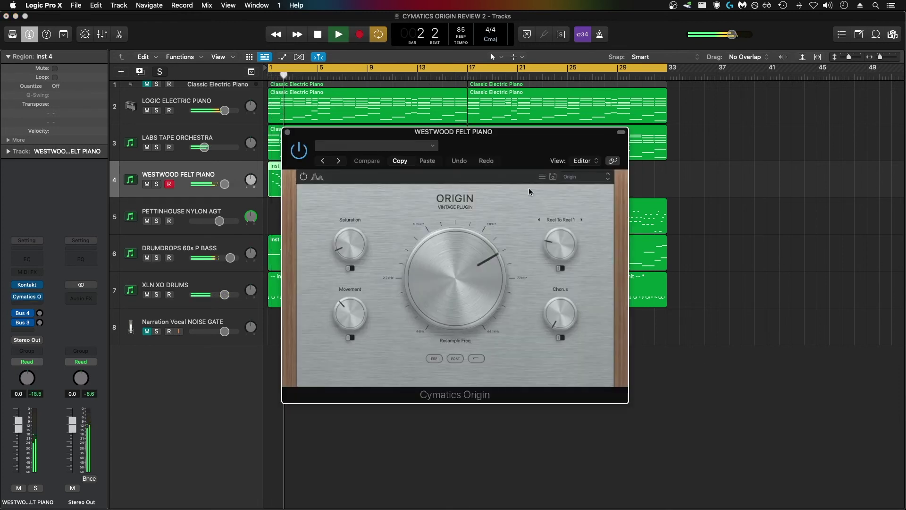
pyautogui.moveTo(472, 266); pyautogui.dragTo(441, 269)
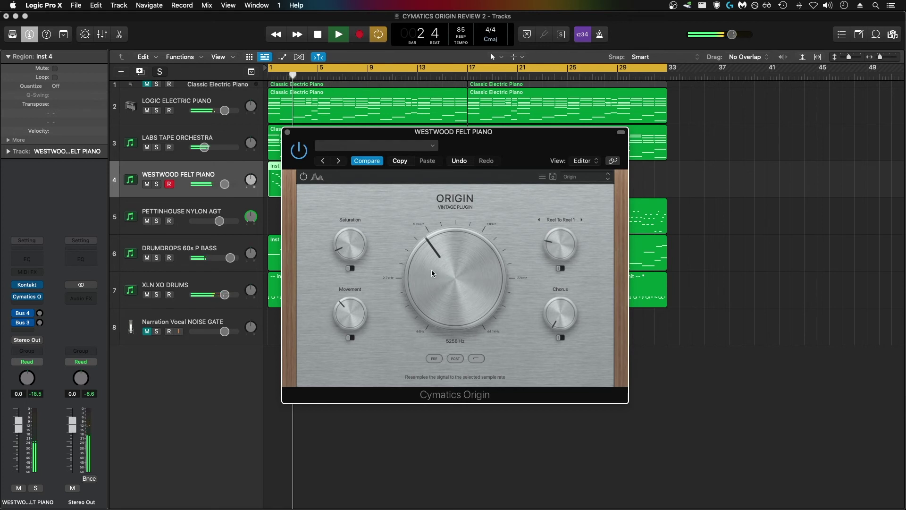
pyautogui.moveTo(350, 303)
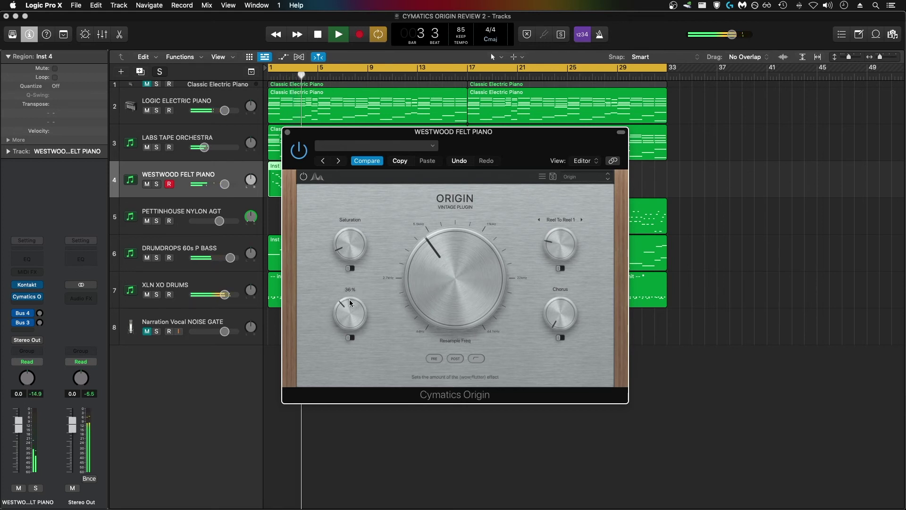
# Turn the felt piano's Saturation fully down, lower the Reel To Reel 1 noise, add a little Chorus and close the plugin.
pyautogui.moveTo(350, 236)
pyautogui.moveTo(350, 241); pyautogui.dragTo(347, 270)
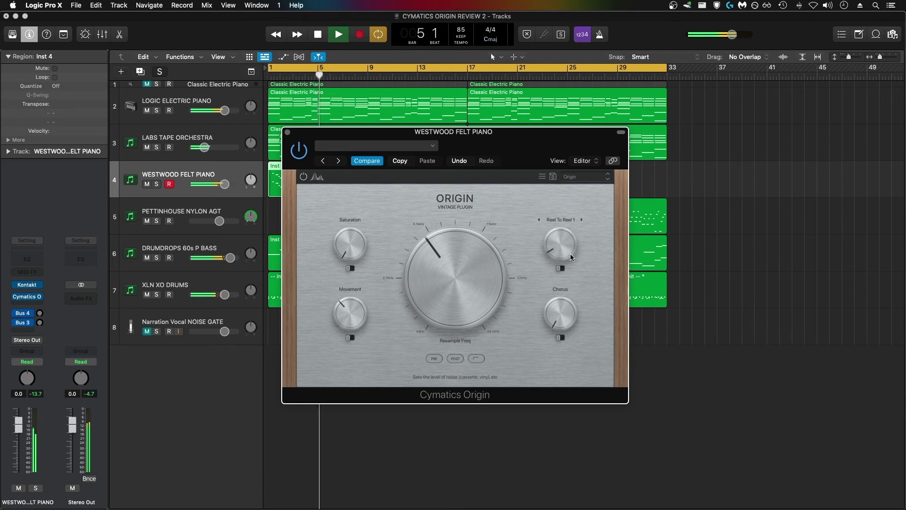
pyautogui.moveTo(560, 271)
pyautogui.moveTo(557, 313); pyautogui.dragTo(561, 292)
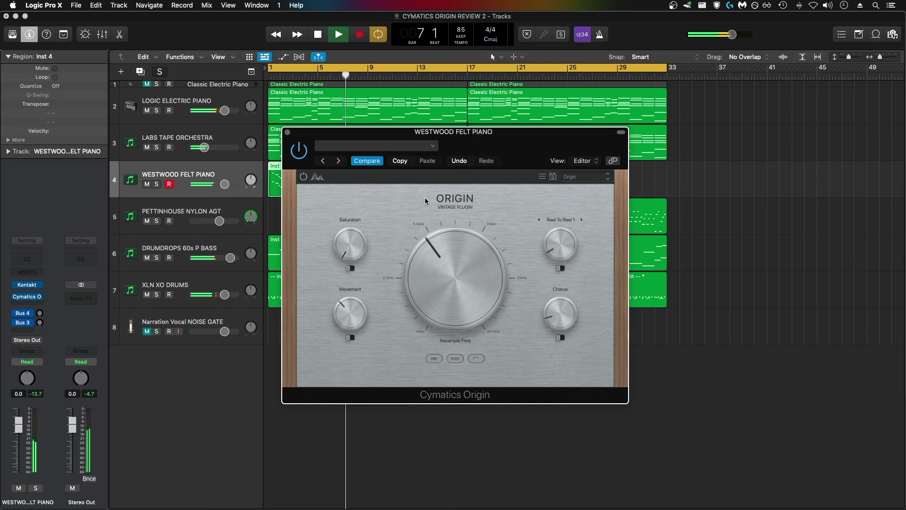
pyautogui.click(287, 132)
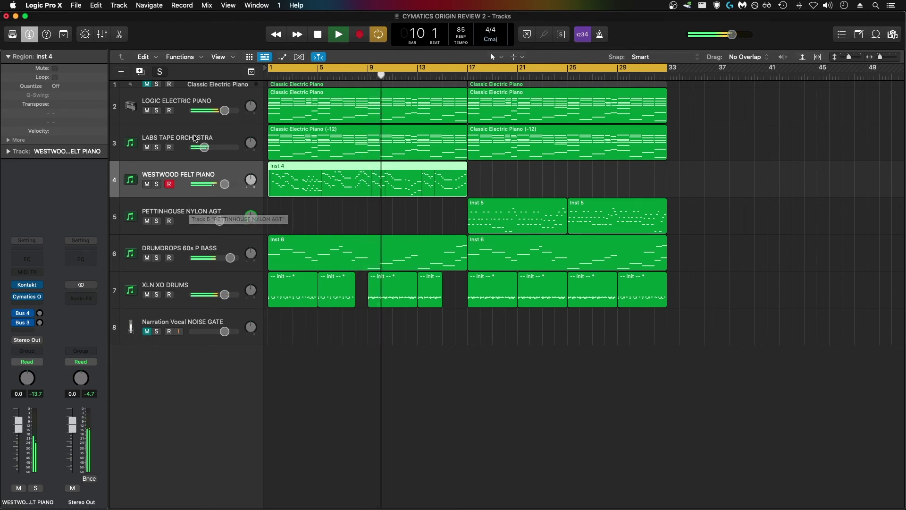
# Open Cymatics Origin on the LABS tape orchestra, turn the Reel To Reel 1 noise fully down and lower the resample frequency below 2.7 kHz.
pyautogui.press('Up')
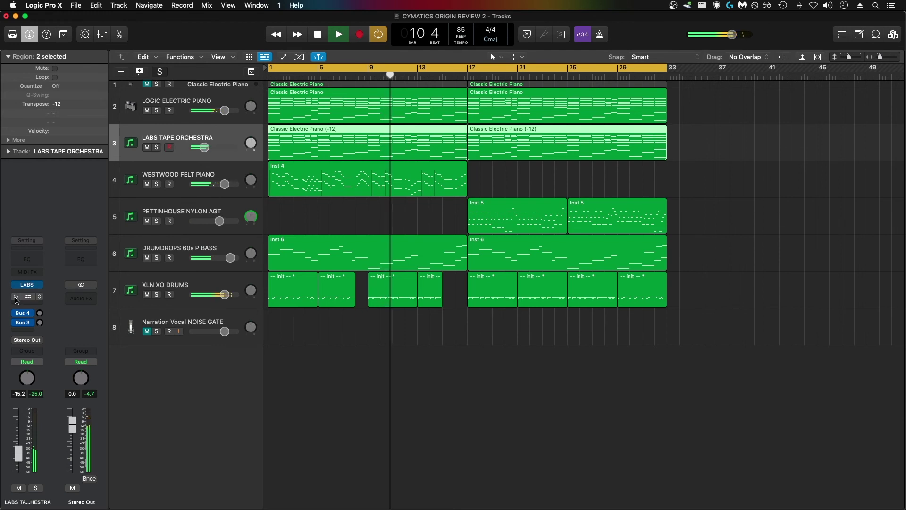
pyautogui.click(27, 297)
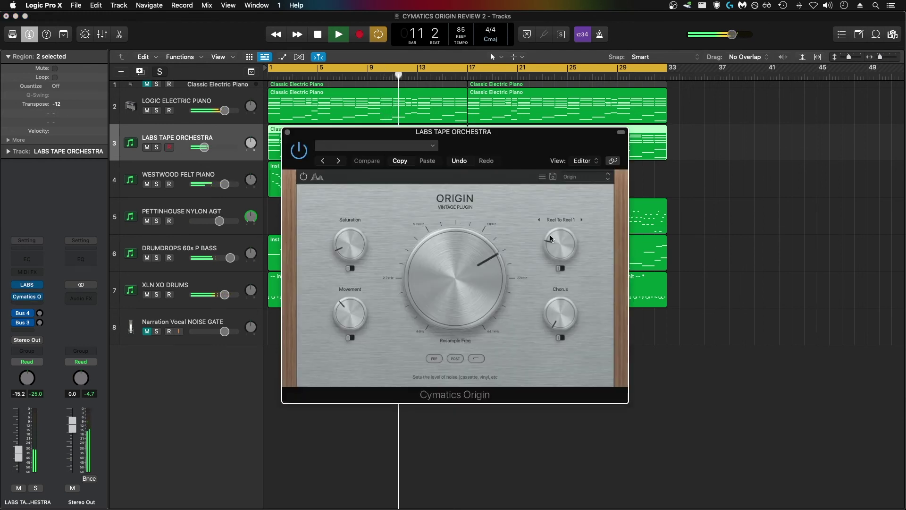
pyautogui.moveTo(550, 234); pyautogui.dragTo(548, 270)
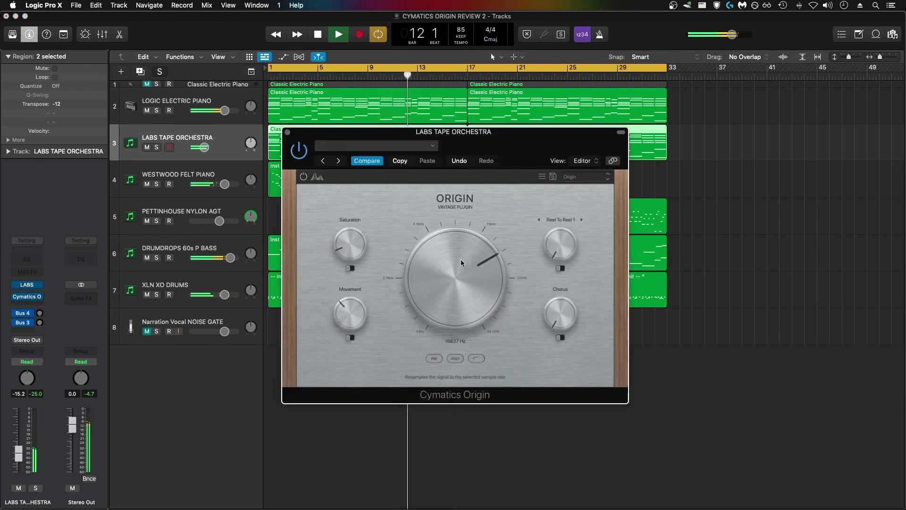
pyautogui.moveTo(461, 259); pyautogui.dragTo(455, 310)
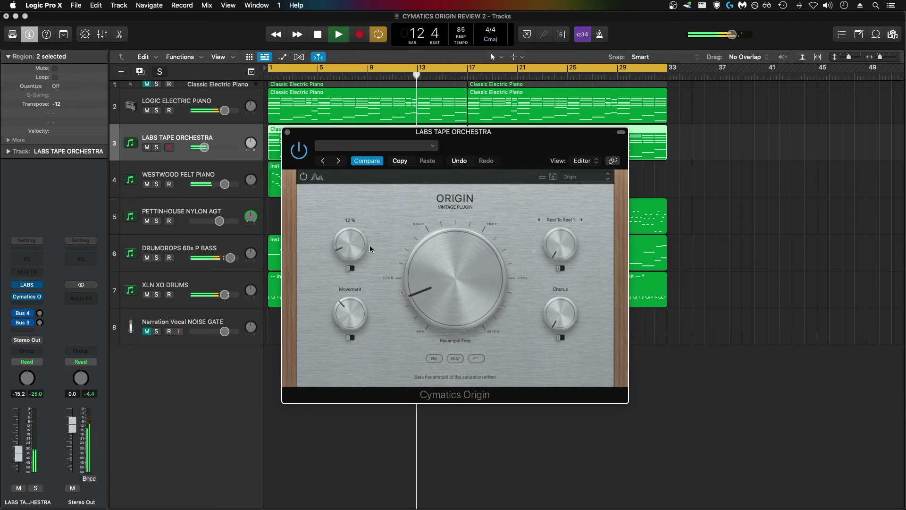
# Raise the tape orchestra's Saturation to about a third, reduce its Movement and close the plugin.
pyautogui.moveTo(360, 242); pyautogui.dragTo(361, 220)
pyautogui.moveTo(344, 312); pyautogui.dragTo(339, 327)
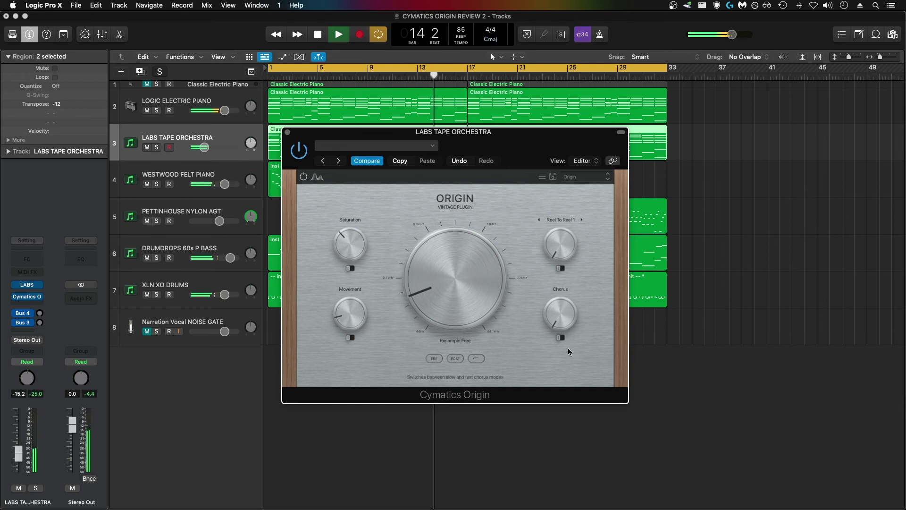
pyautogui.click(287, 133)
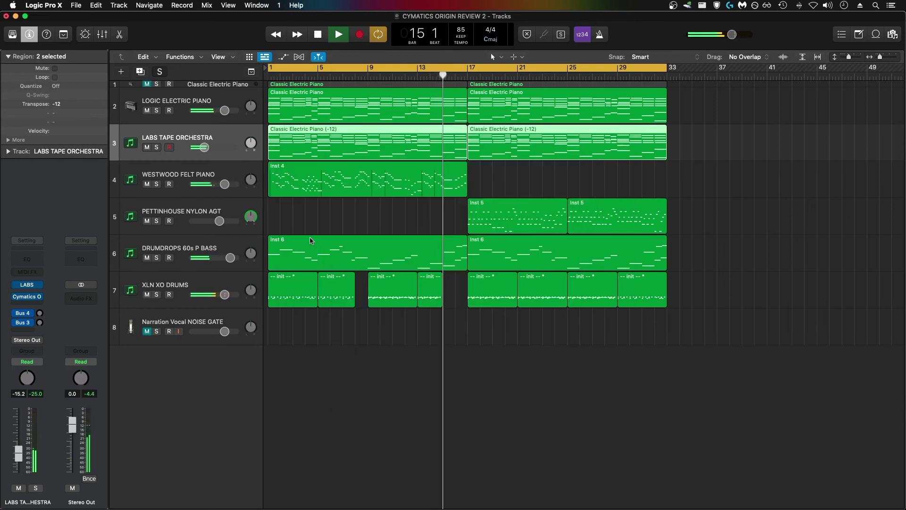
# Open Cymatics Origin on the XO drums, lower the resample frequency to between 5.5 and 11 kHz and close the plugin.
pyautogui.click(188, 282)
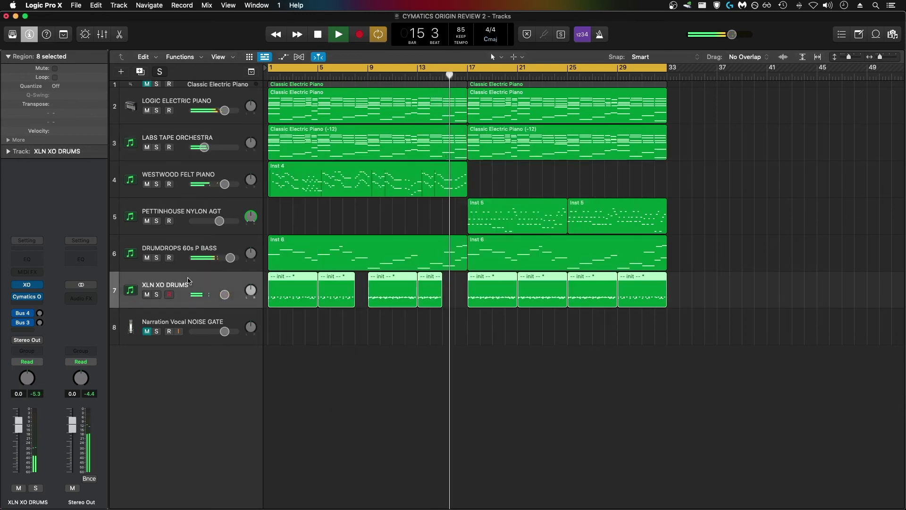
pyautogui.click(27, 297)
pyautogui.moveTo(539, 303); pyautogui.dragTo(537, 319)
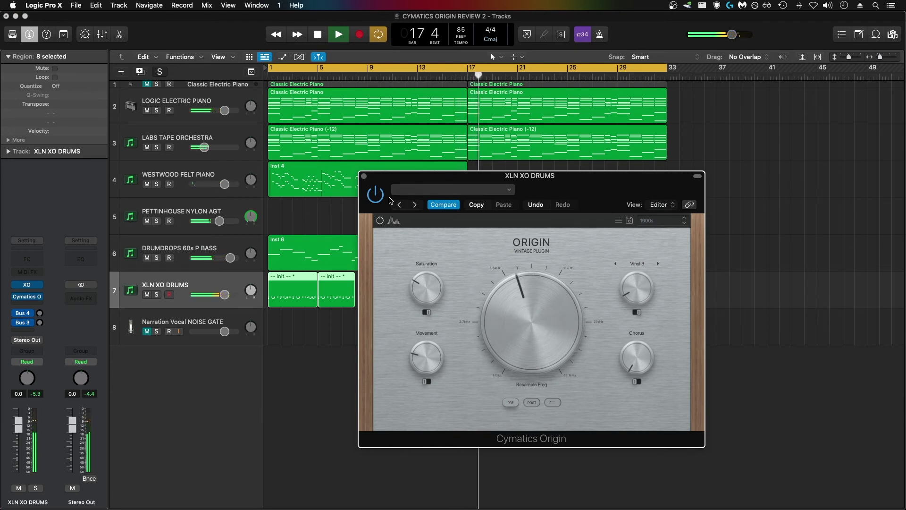
pyautogui.click(364, 175)
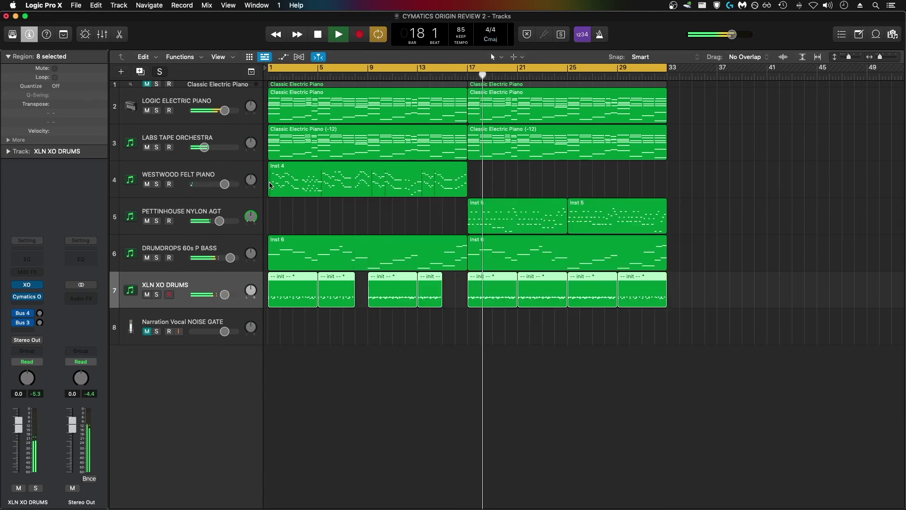
# Open Cymatics Origin on the Pettinhouse nylon guitar and raise its resample frequency to the maximum.
pyautogui.click(161, 212)
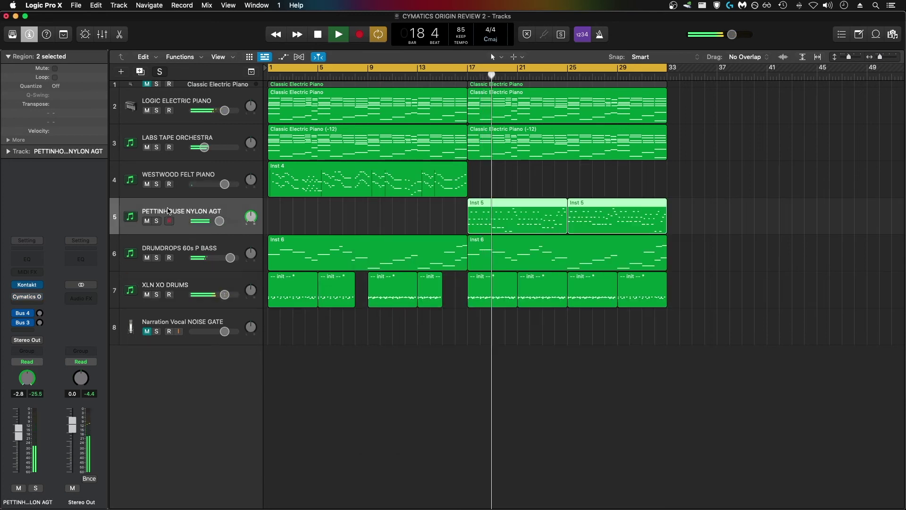
pyautogui.click(27, 296)
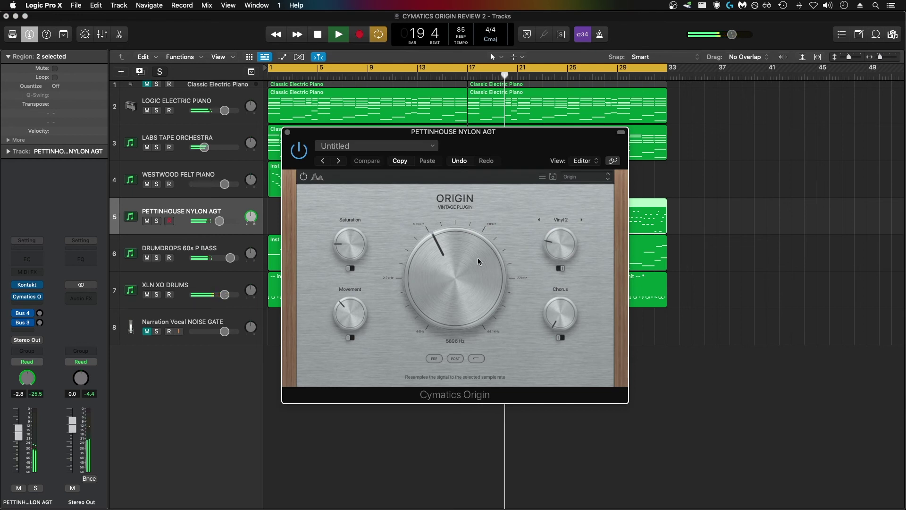
pyautogui.moveTo(475, 260); pyautogui.dragTo(490, 206)
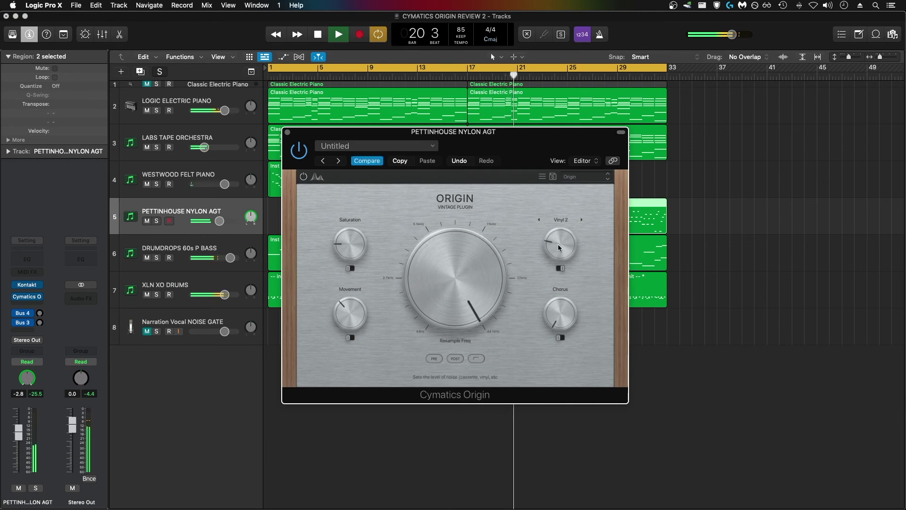
# Switch the nylon guitar's noise source to Reel To Reel 1, try 13% Chorus and set the resample frequency to 12459 Hz.
pyautogui.click(561, 219)
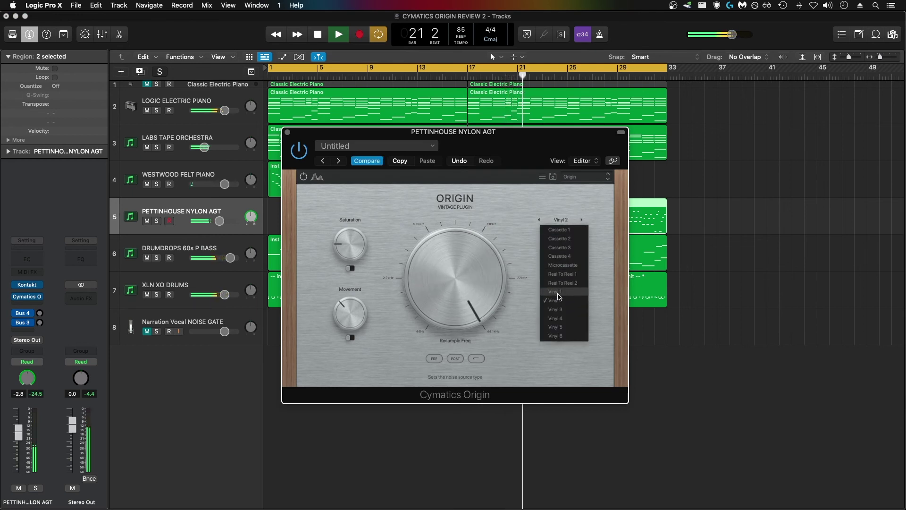
pyautogui.click(560, 274)
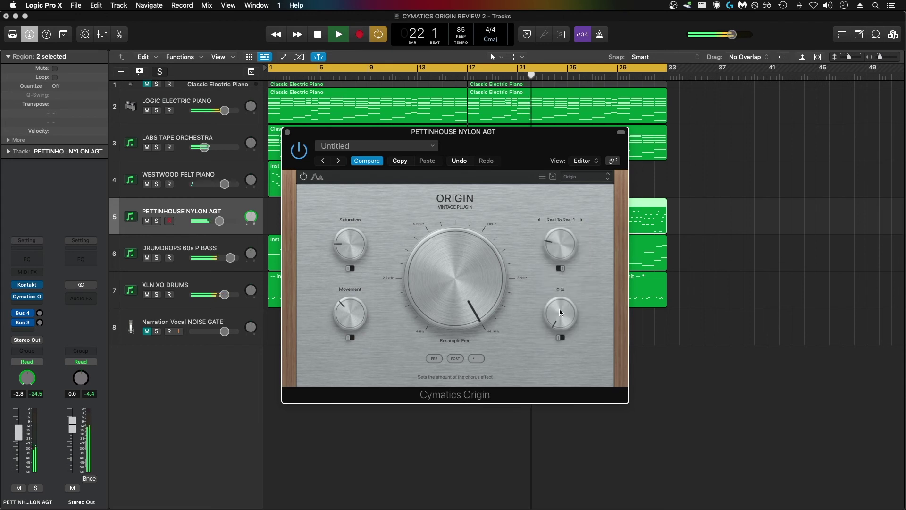
pyautogui.moveTo(559, 308)
pyautogui.mouseDown()
pyautogui.moveTo(561, 293)
pyautogui.moveTo(562, 302)
pyautogui.mouseUp()
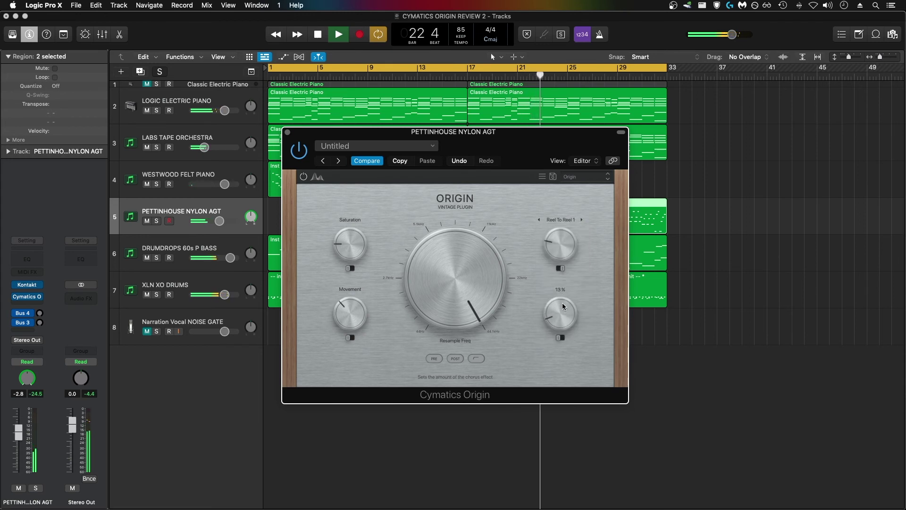
pyautogui.moveTo(415, 254); pyautogui.dragTo(429, 281)
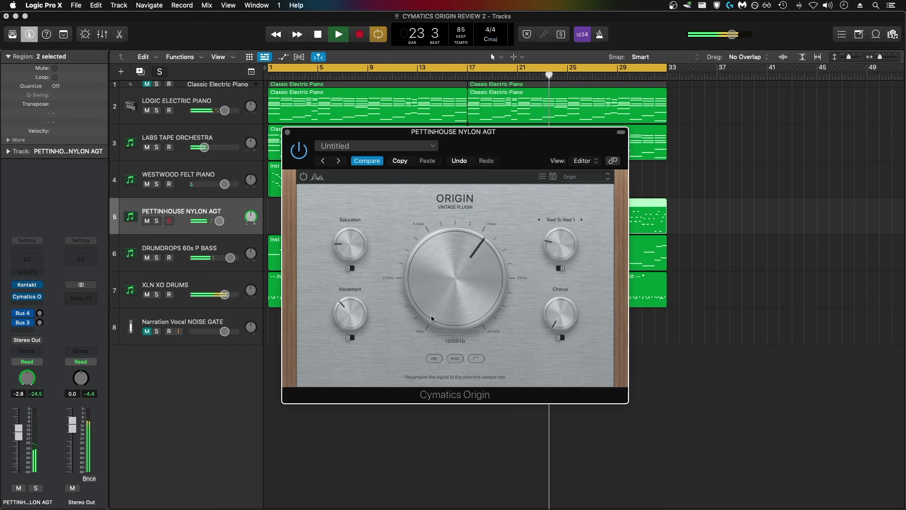
# Turn the nylon guitar's Saturation fully down, raise Movement to about 70%, lower the Reel To Reel 1 noise and close the plugin.
pyautogui.moveTo(349, 249)
pyautogui.moveTo(348, 249)
pyautogui.mouseDown()
pyautogui.moveTo(350, 337)
pyautogui.moveTo(356, 256)
pyautogui.mouseUp()
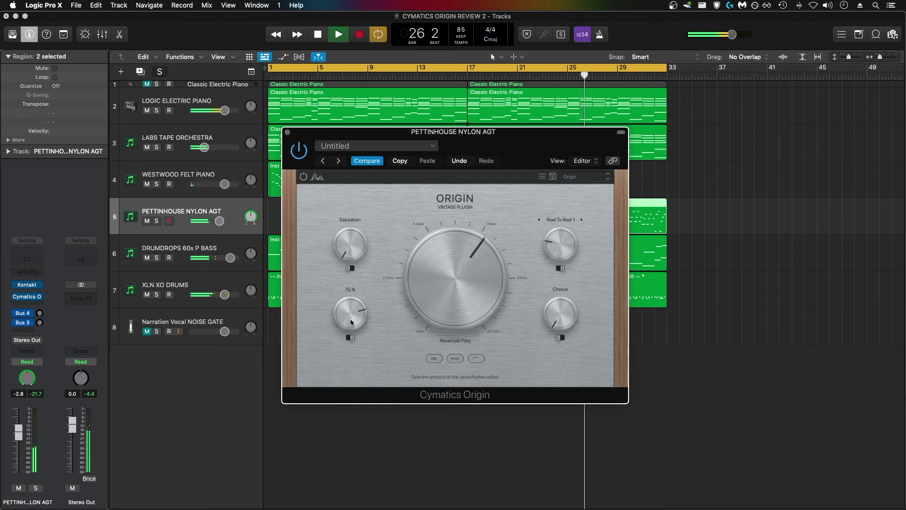
pyautogui.moveTo(562, 248); pyautogui.dragTo(564, 261)
pyautogui.moveTo(478, 261)
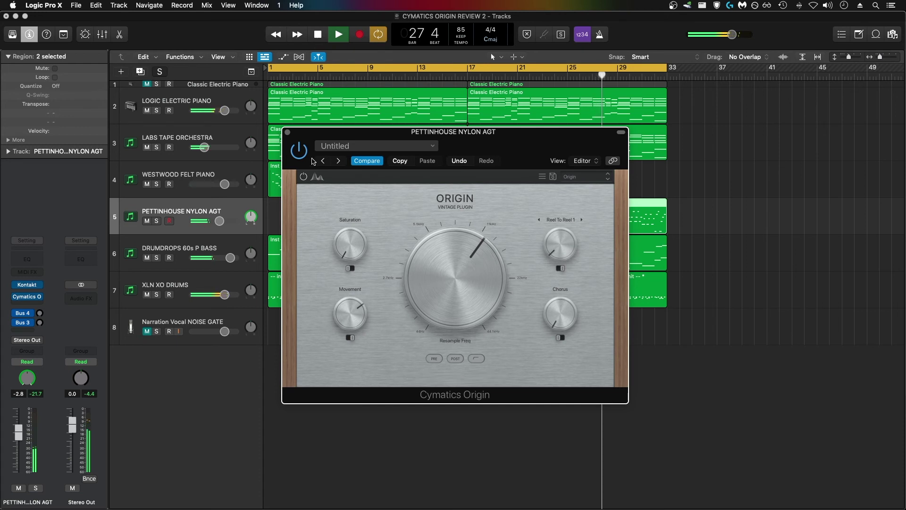
pyautogui.click(287, 132)
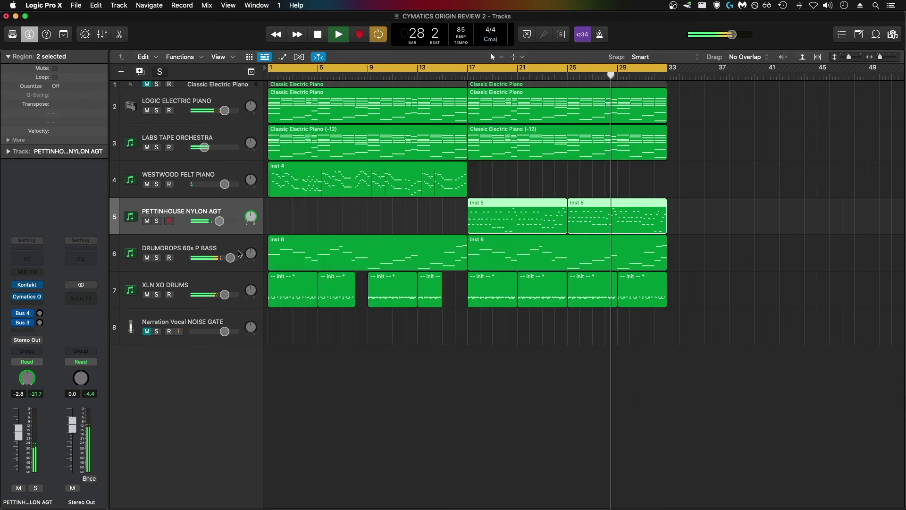
# Reopen Cymatics Origin on the XO drums, set the resample frequency to 4658 Hz and close the plugin.
pyautogui.click(189, 302)
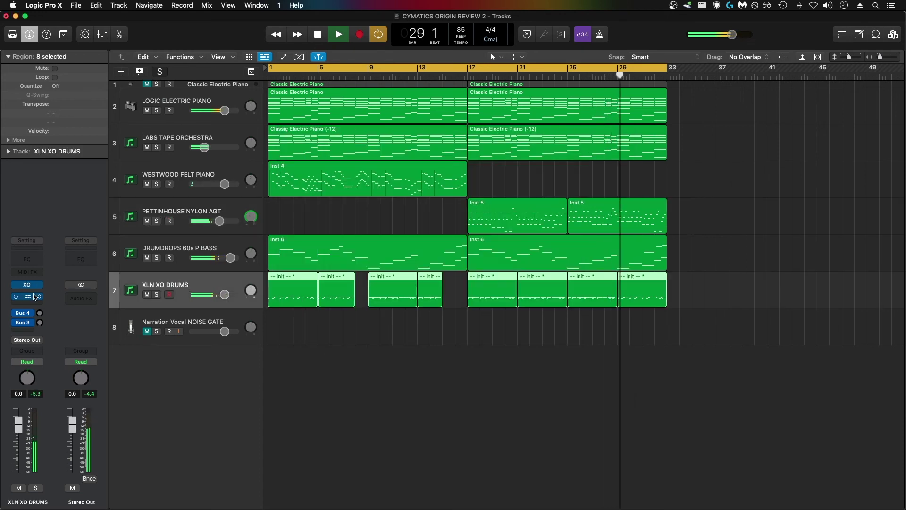
pyautogui.click(26, 297)
pyautogui.moveTo(528, 328); pyautogui.dragTo(528, 337)
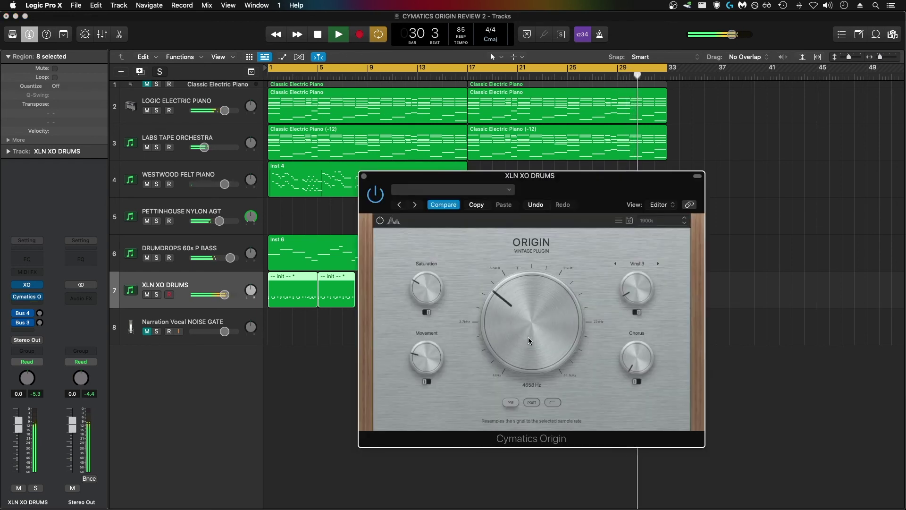
pyautogui.click(364, 176)
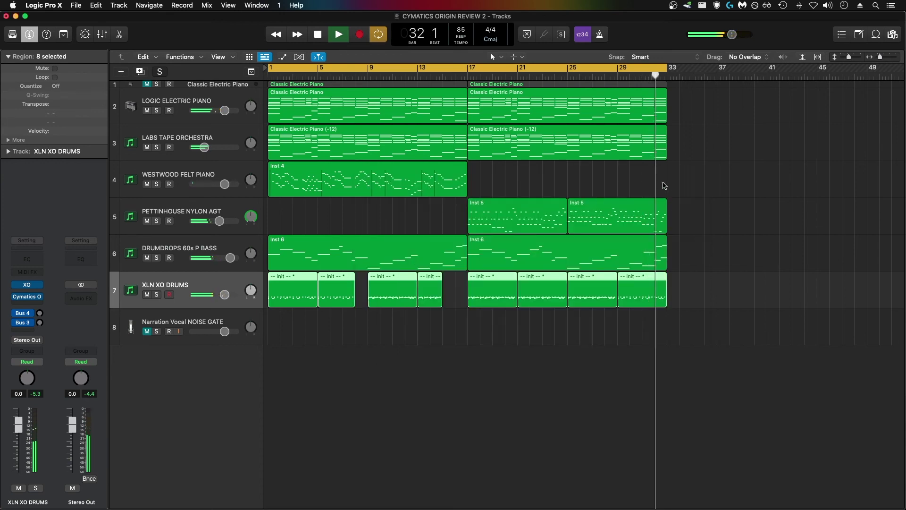
# Show the mixer and examine the Cymatics Origin inserts across the instrument channels.
pyautogui.press('x')
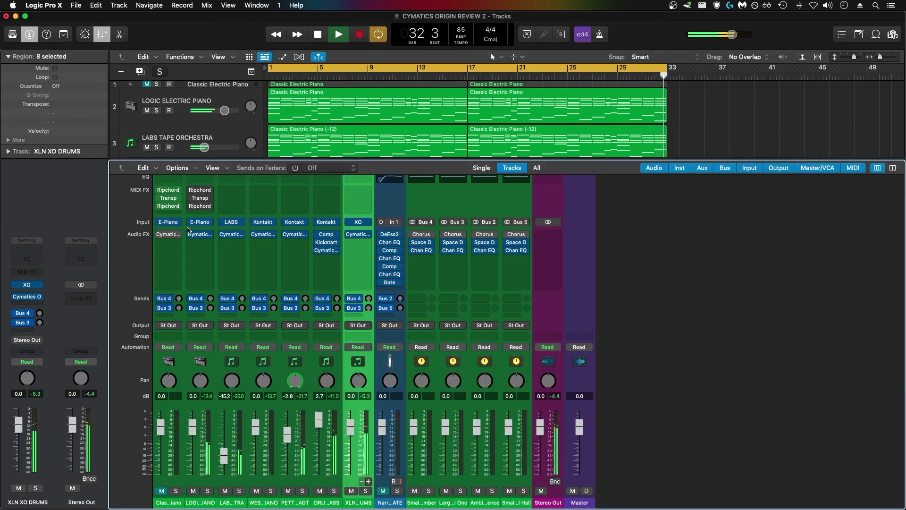
pyautogui.moveTo(159, 234)
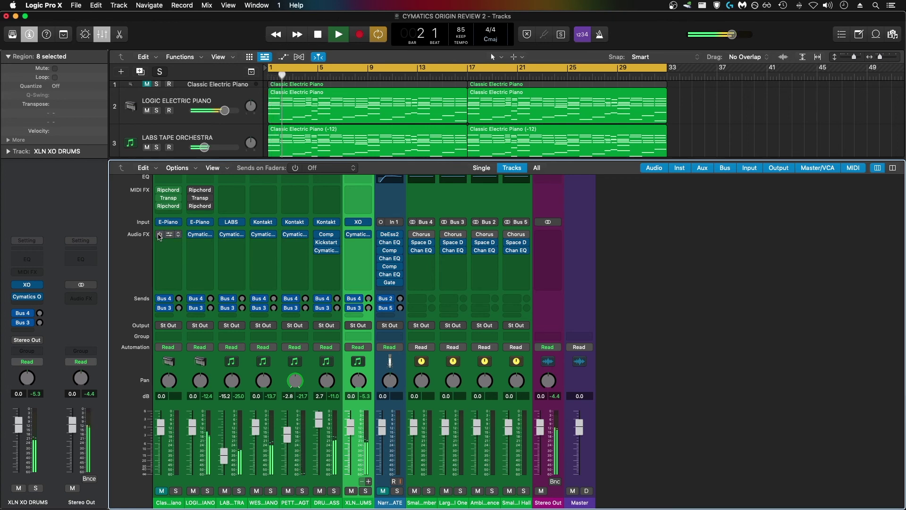
pyautogui.moveTo(201, 235)
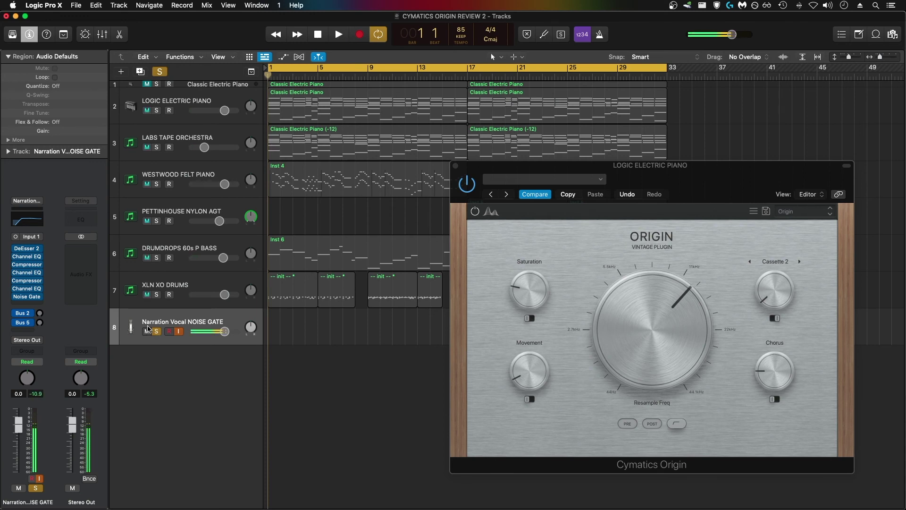
# Move the electric piano's Origin window up, browse the factory presets and load Handheld Recorder.
pyautogui.moveTo(753, 165); pyautogui.dragTo(767, 123)
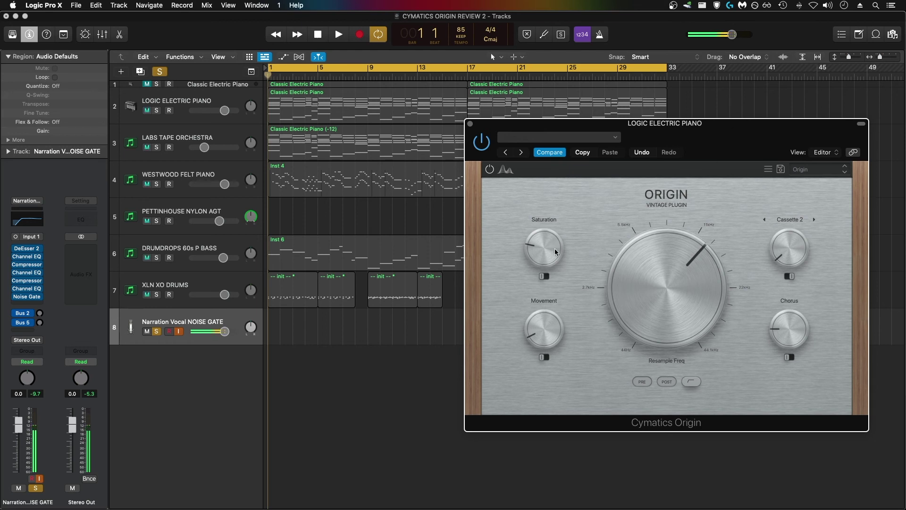
pyautogui.moveTo(539, 225)
pyautogui.click(819, 175)
pyautogui.moveTo(820, 183)
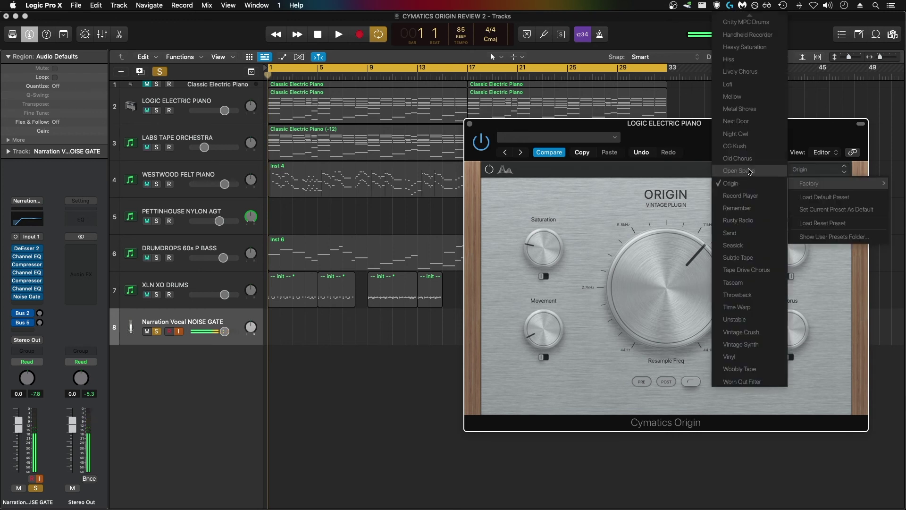
pyautogui.moveTo(749, 14)
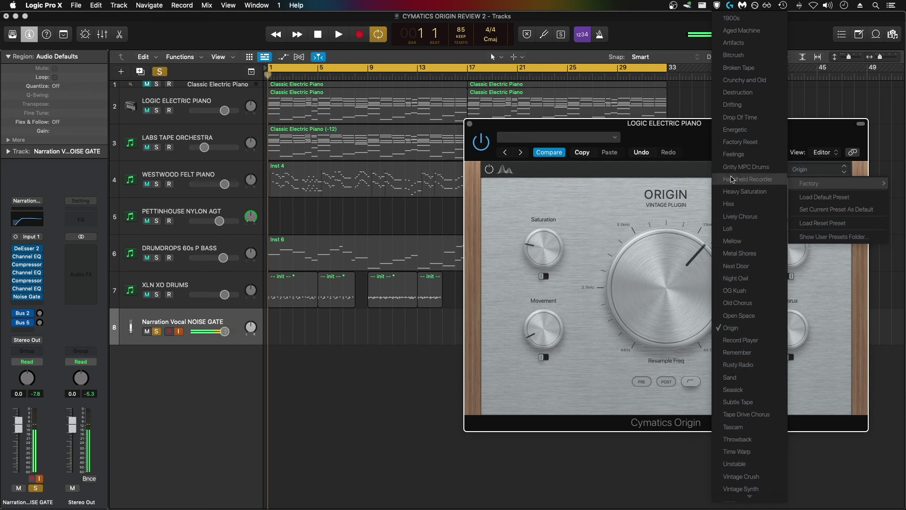
pyautogui.click(744, 180)
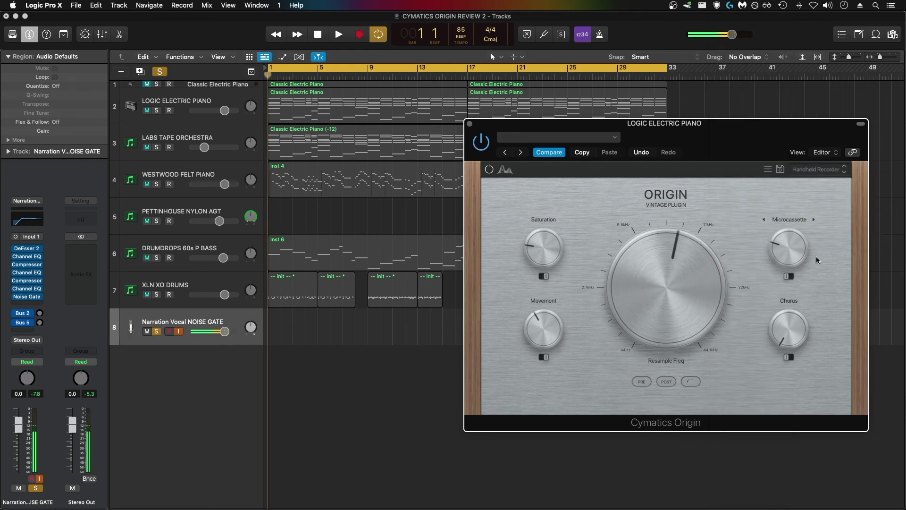
# Open the plugin's options for loading and saving presets.
pyautogui.click(781, 170)
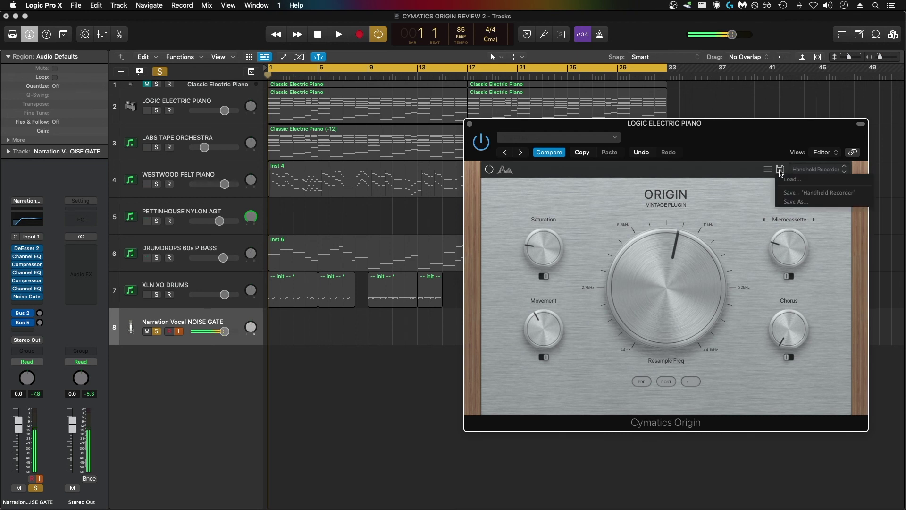
pyautogui.click(785, 197)
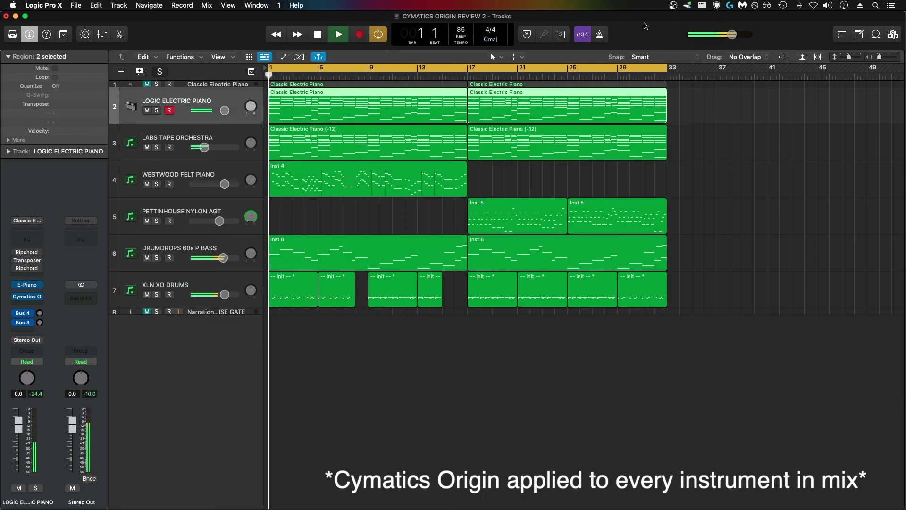
# Play the full mix, open Cymatics Origin on the Logic electric piano and set its Chorus to 12%.
pyautogui.press('space')
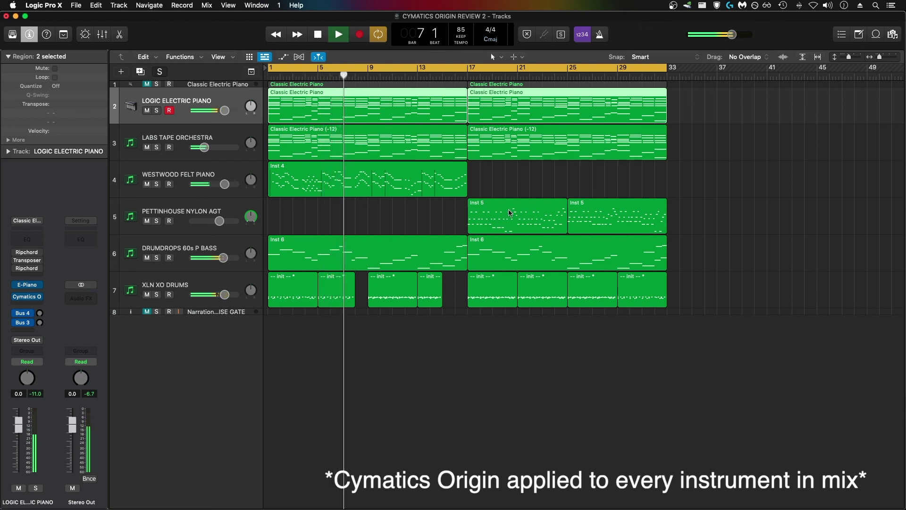
pyautogui.click(27, 296)
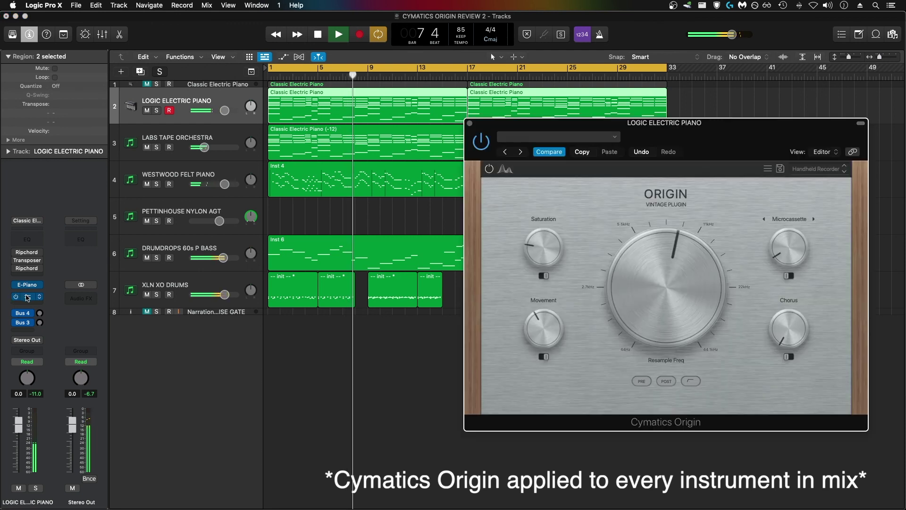
pyautogui.moveTo(805, 330); pyautogui.dragTo(803, 320)
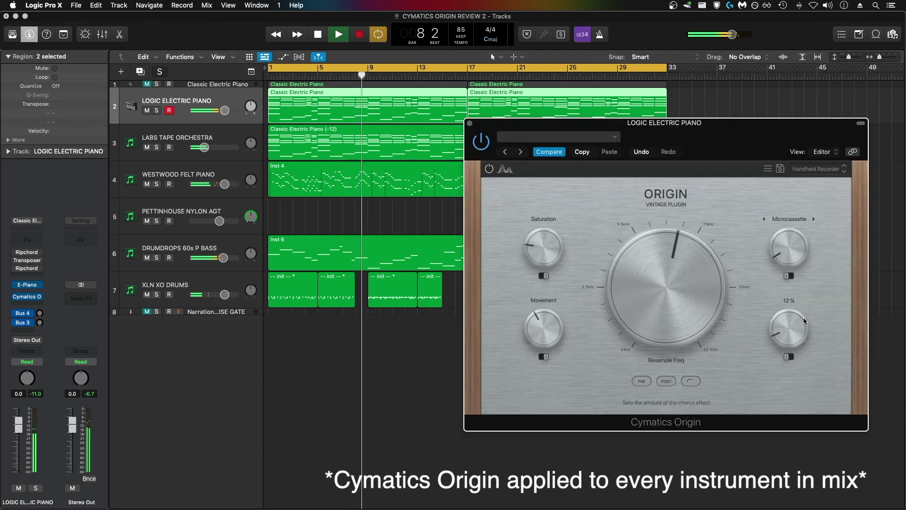